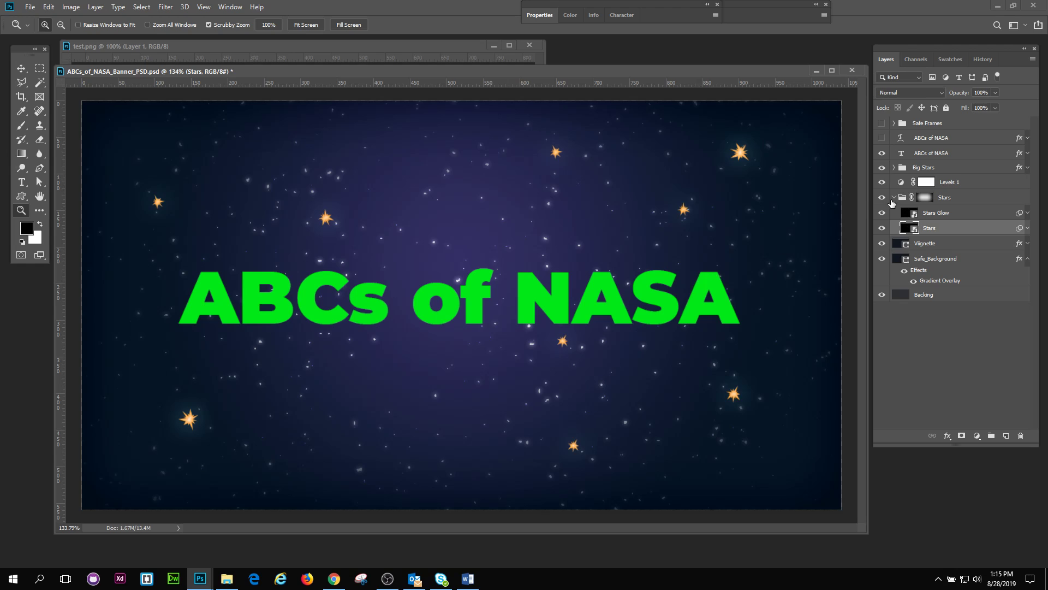
Step: Collapse the Stars group and the Safe_Background layer's effects list, and adjust the layout of the panels and banner window
click(894, 198)
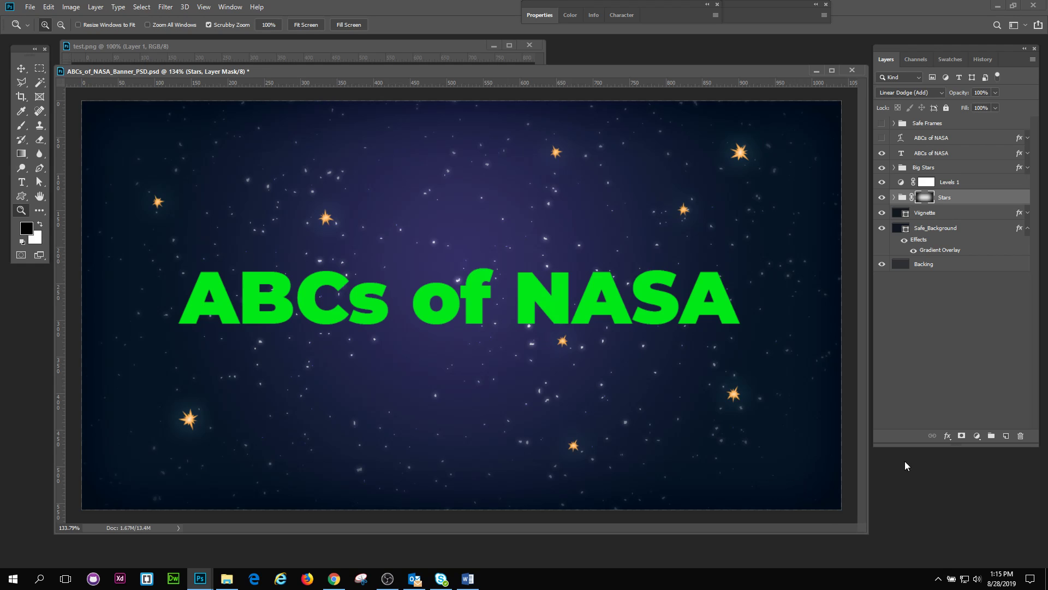
drag(877, 445, 878, 465)
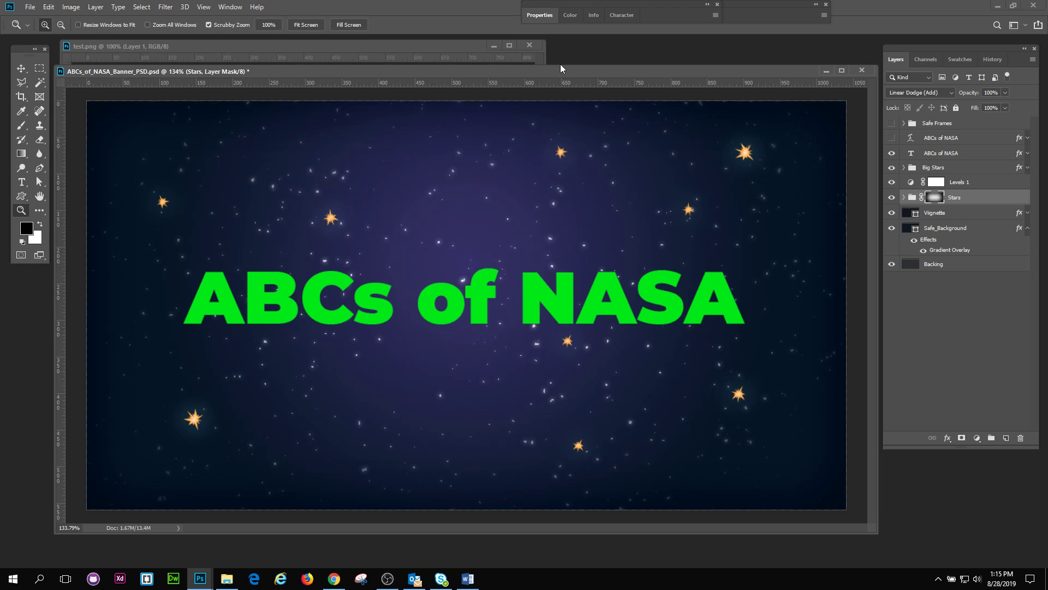
drag(560, 65, 561, 72)
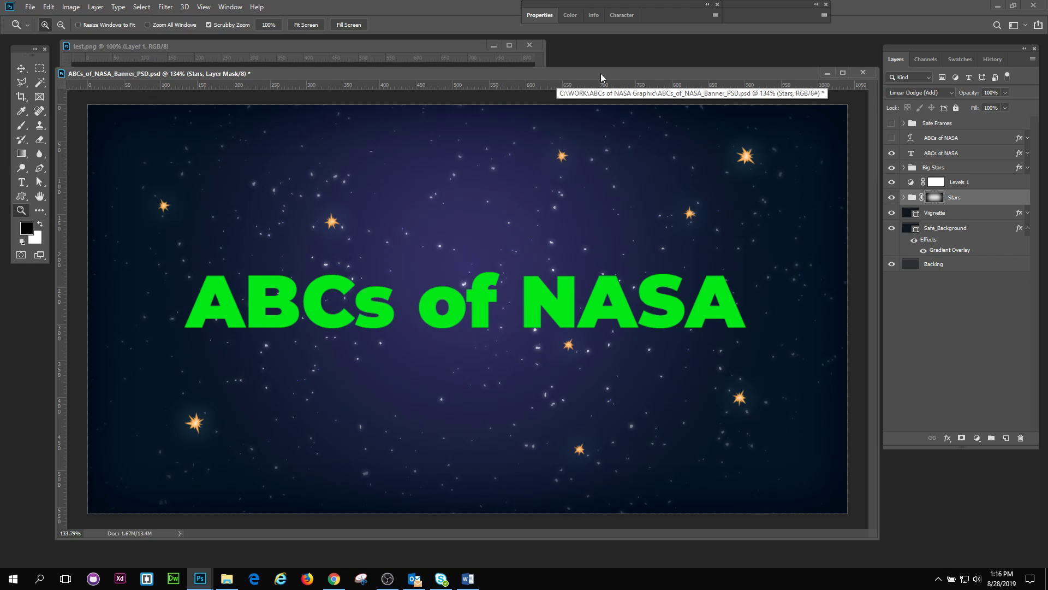
click(39, 68)
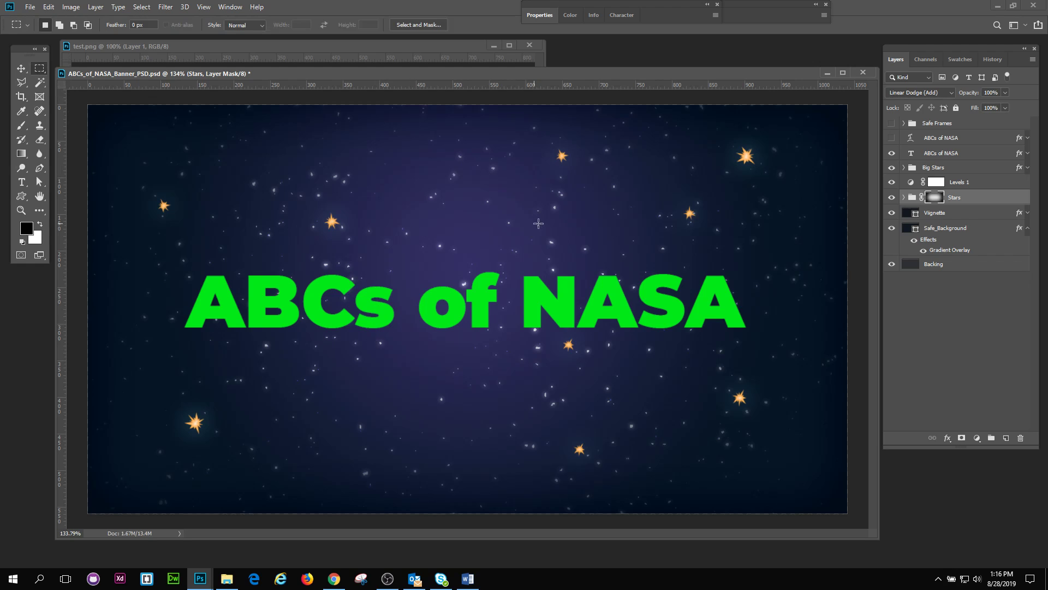
click(1026, 228)
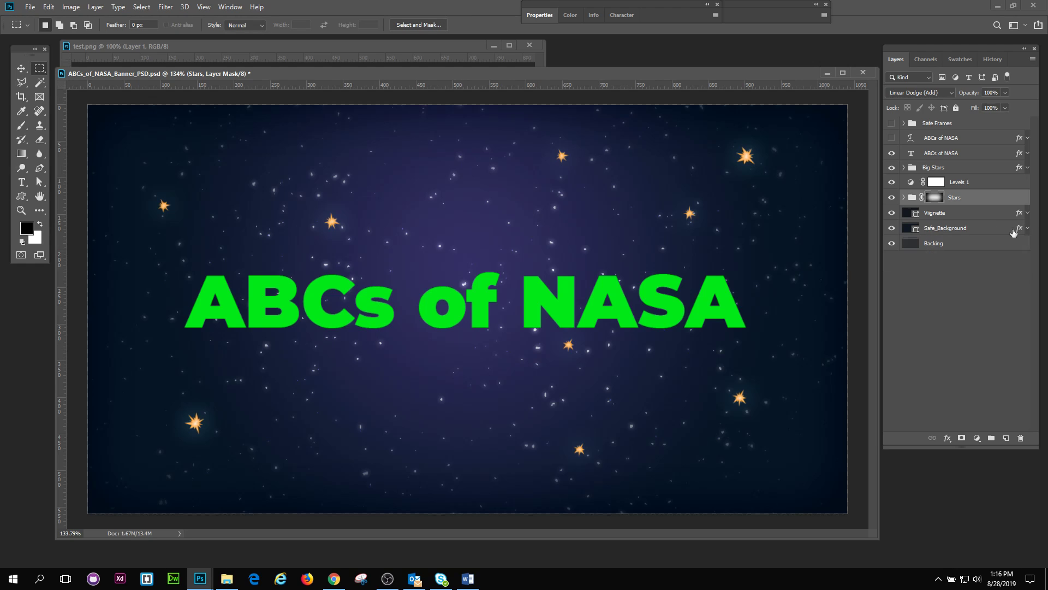
click(21, 210)
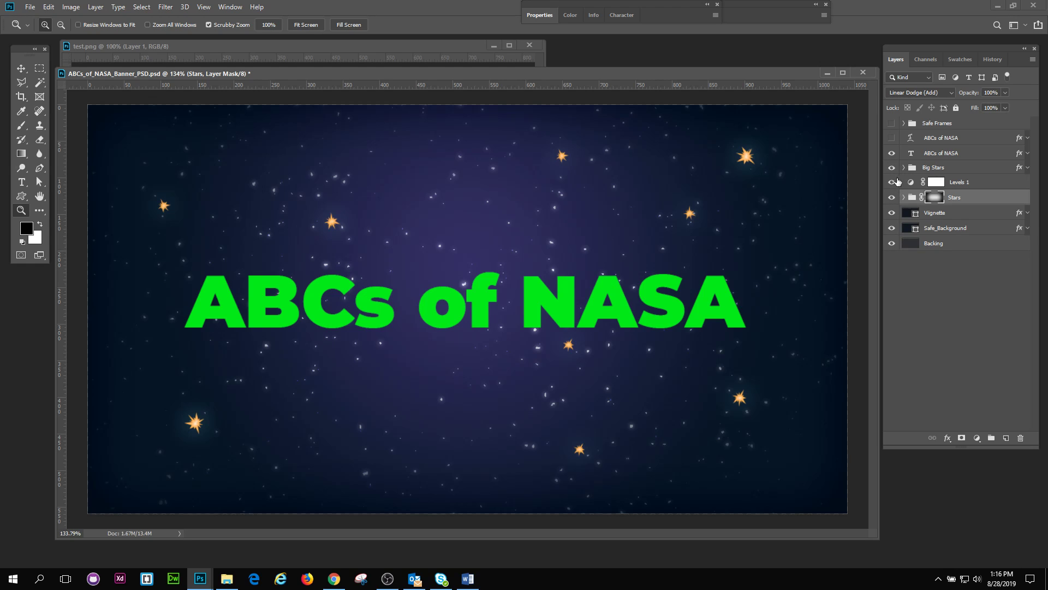
Step: Compare the banner with and without the Stars group, leaving that group hidden
click(892, 198)
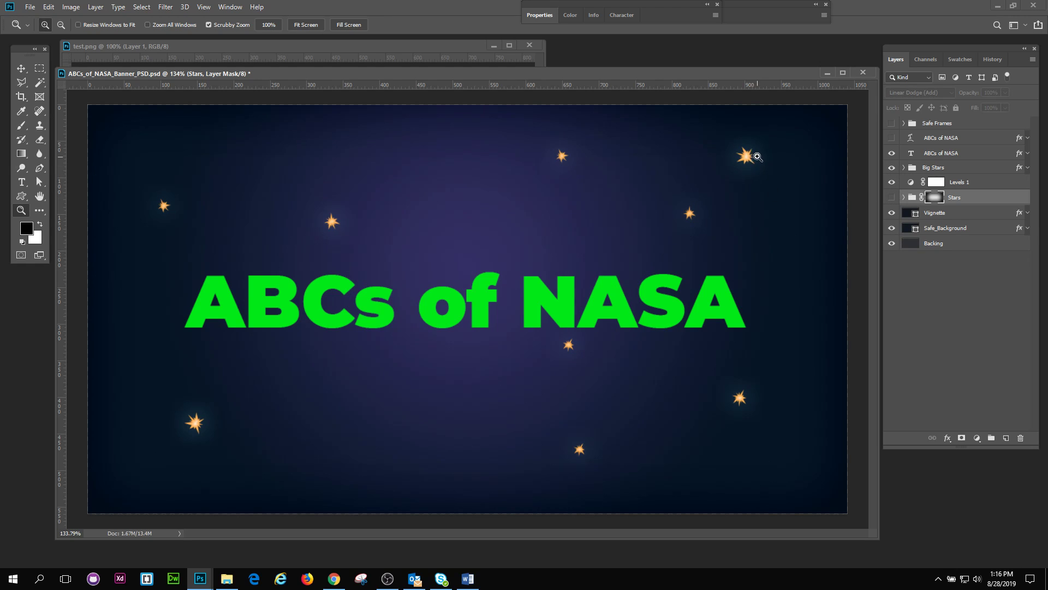
scroll(765, 163, up, 2)
key(ctrl+0)
click(892, 200)
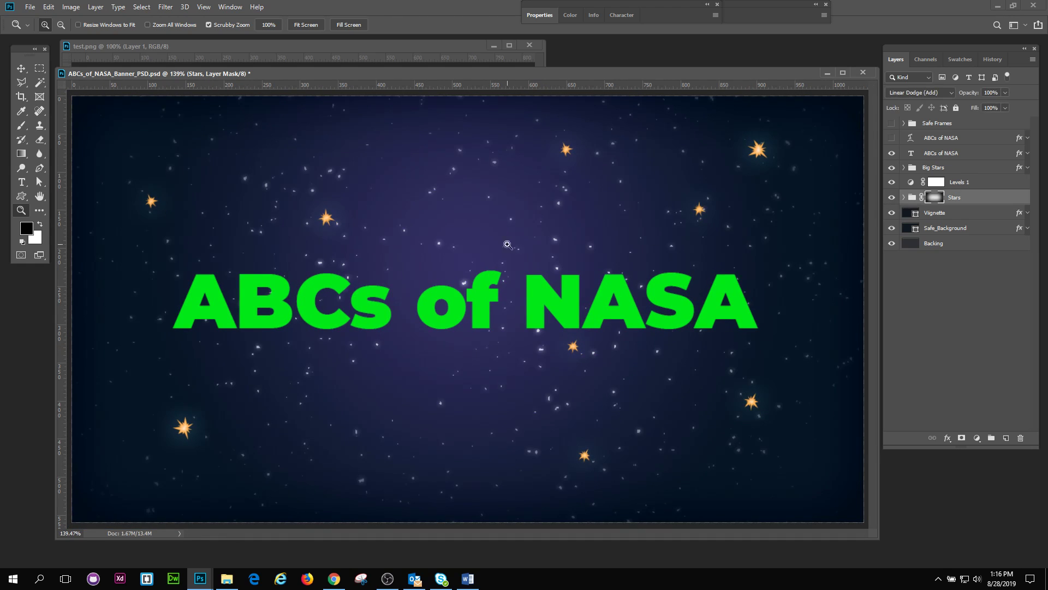
scroll(516, 300, down, 1)
scroll(513, 295, up, 1)
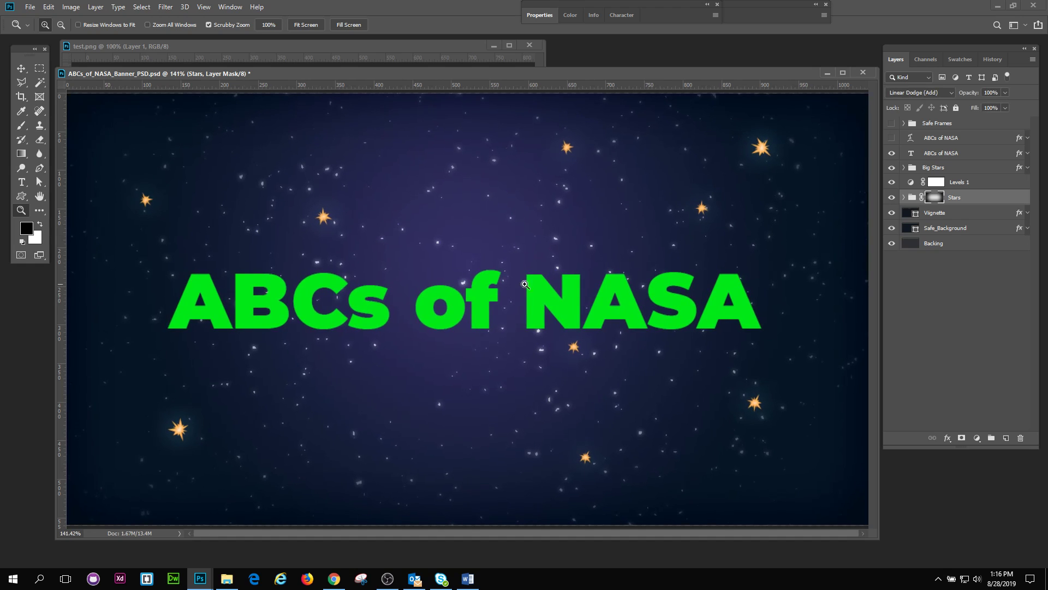
click(892, 200)
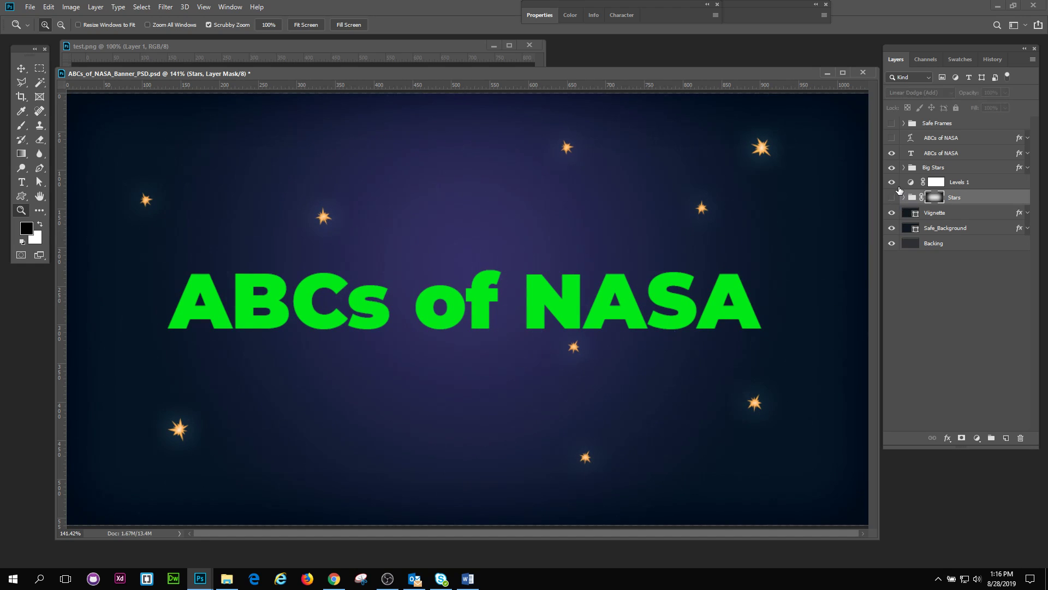
Step: Expand the Big Stars group and select its first Star layer
click(904, 168)
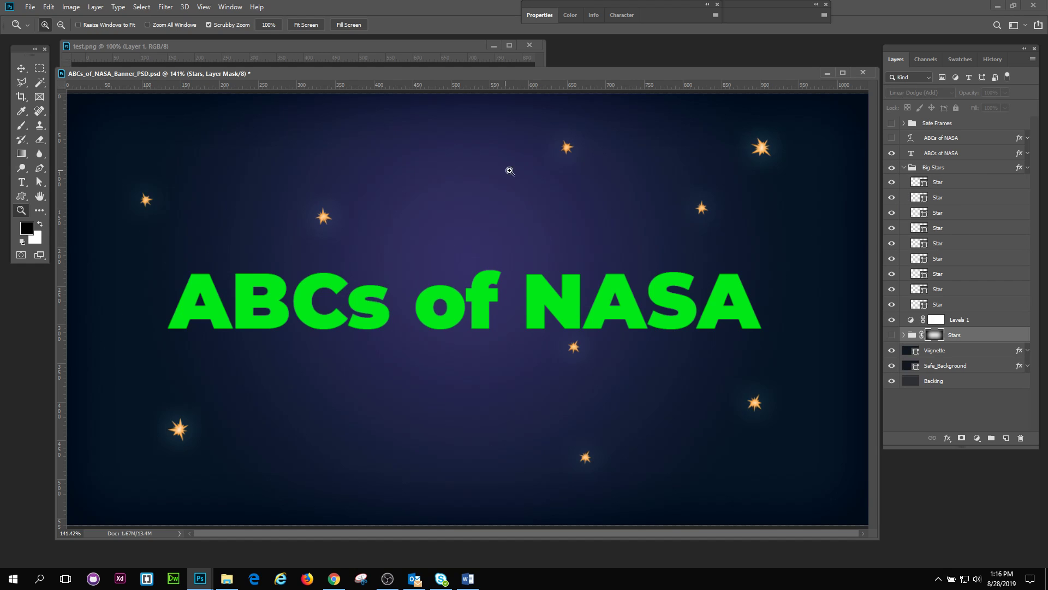
click(934, 184)
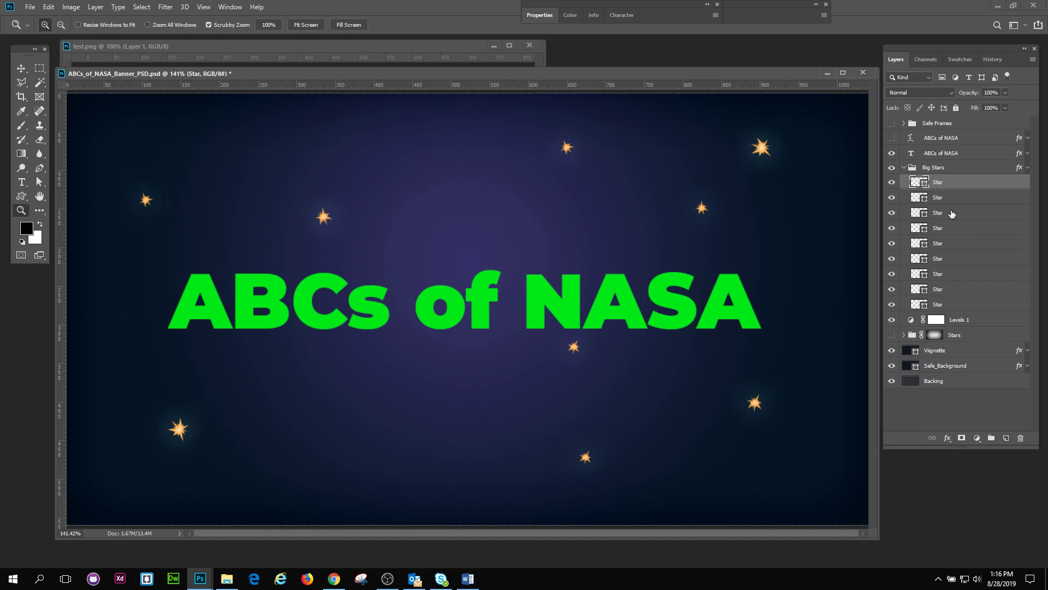
click(892, 184)
click(892, 183)
Step: Try stretching several tips of the first Star shape outward by moving its individual path points
drag(574, 143, 639, 255)
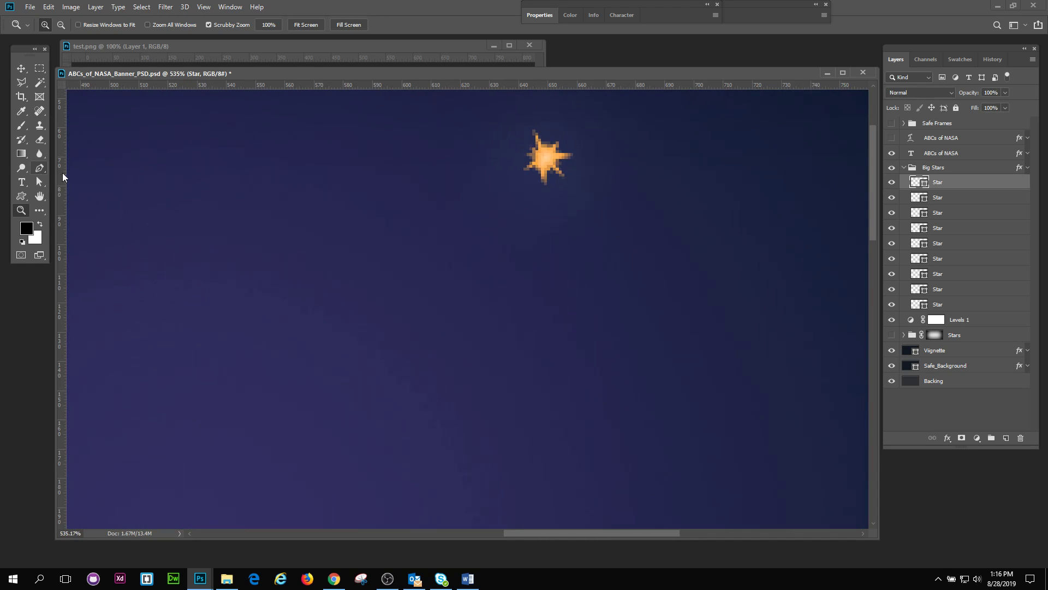
click(38, 180)
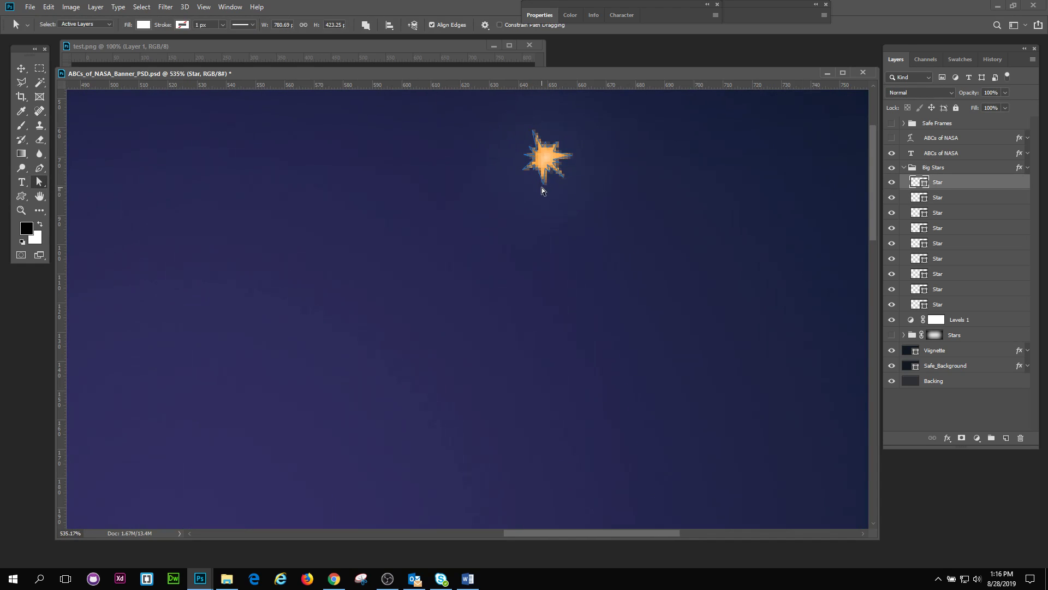
drag(543, 183, 539, 253)
drag(524, 173, 474, 202)
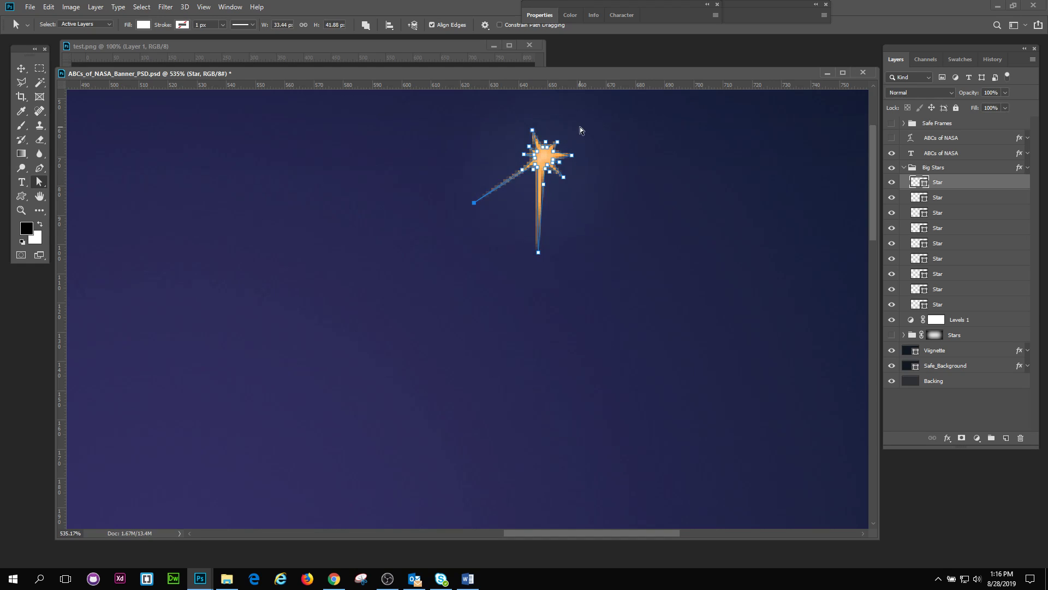
drag(557, 145, 612, 112)
drag(563, 177, 580, 193)
drag(528, 147, 492, 131)
Step: Undo the edits to the star's path points and bring the whole banner back into view
click(170, 203)
click(21, 210)
drag(592, 227, 517, 195)
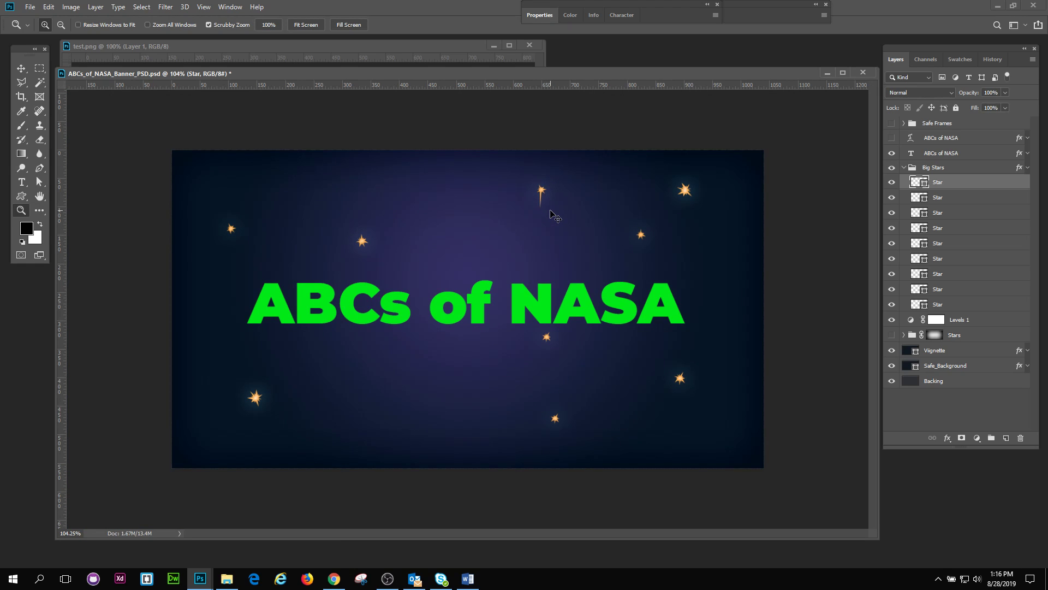
drag(545, 201, 563, 211)
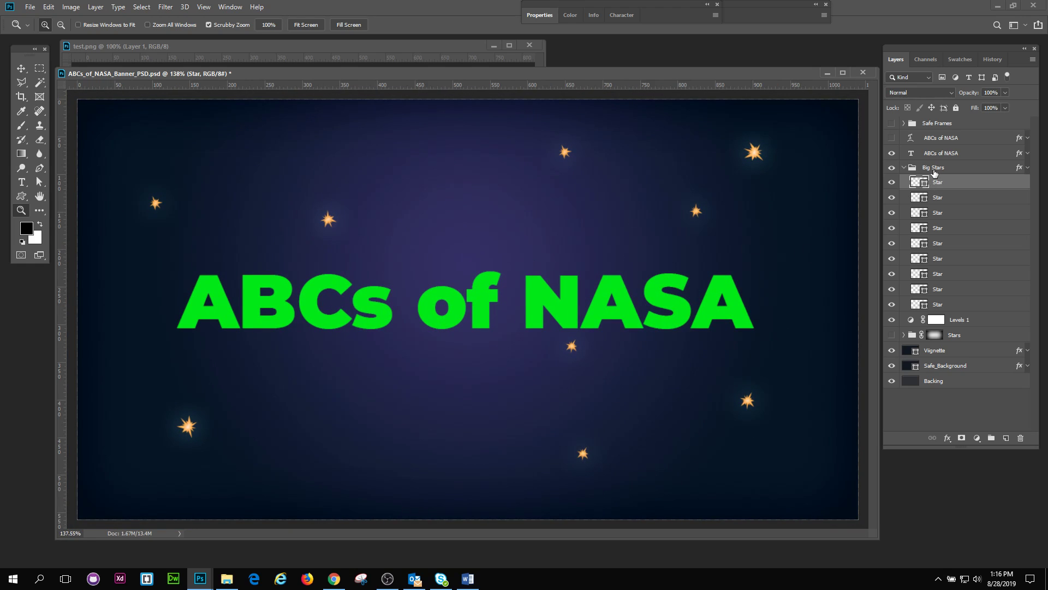
Step: List the Big Stars group's effects and apply a white Drop Shadow at 100% opacity, 10 px size to the first Star layer
click(934, 171)
click(1027, 169)
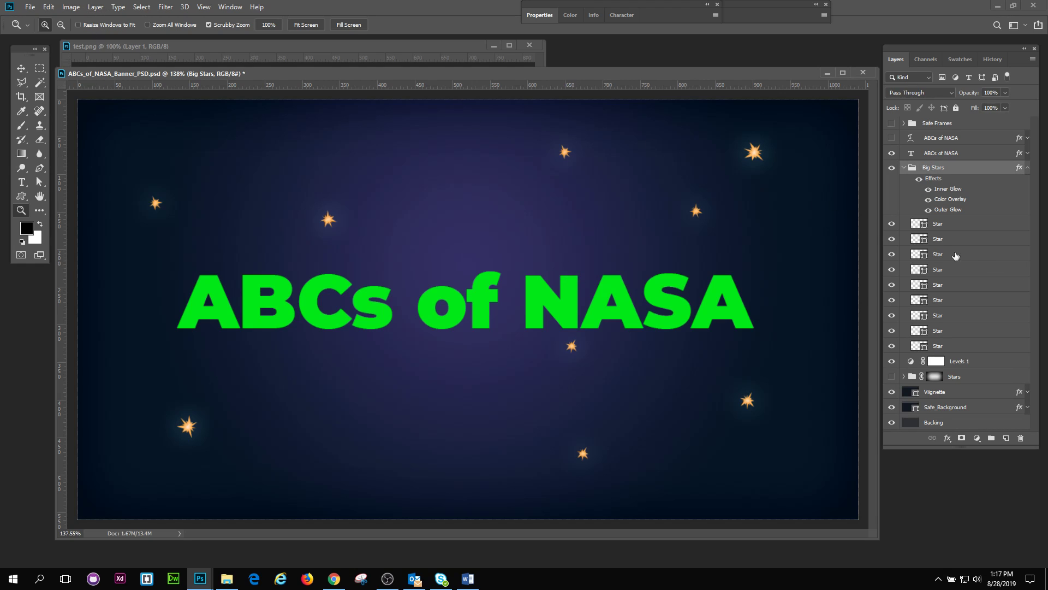
click(910, 224)
click(95, 6)
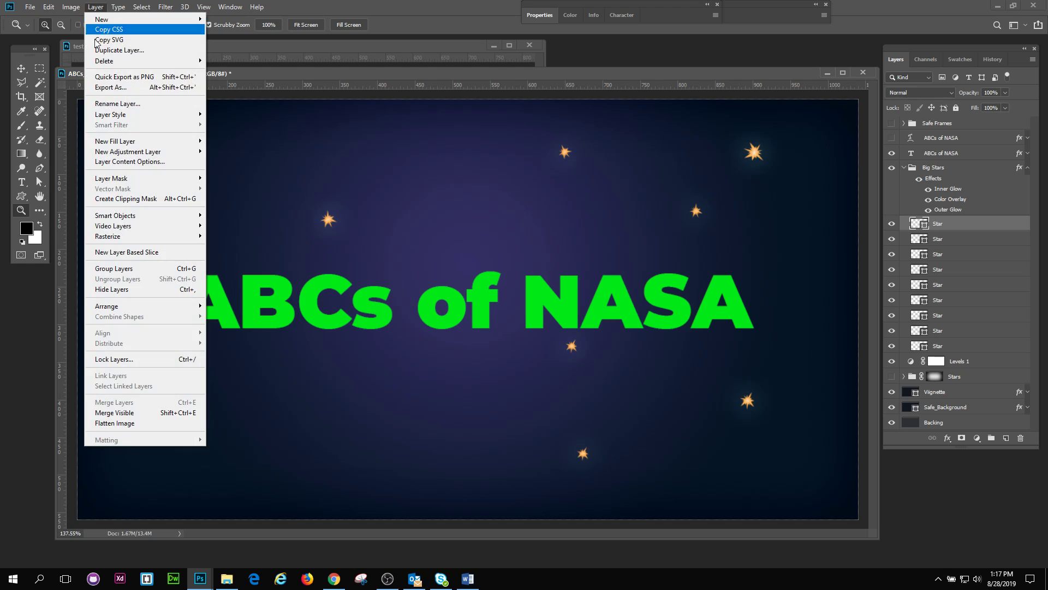
mouse_move(120, 115)
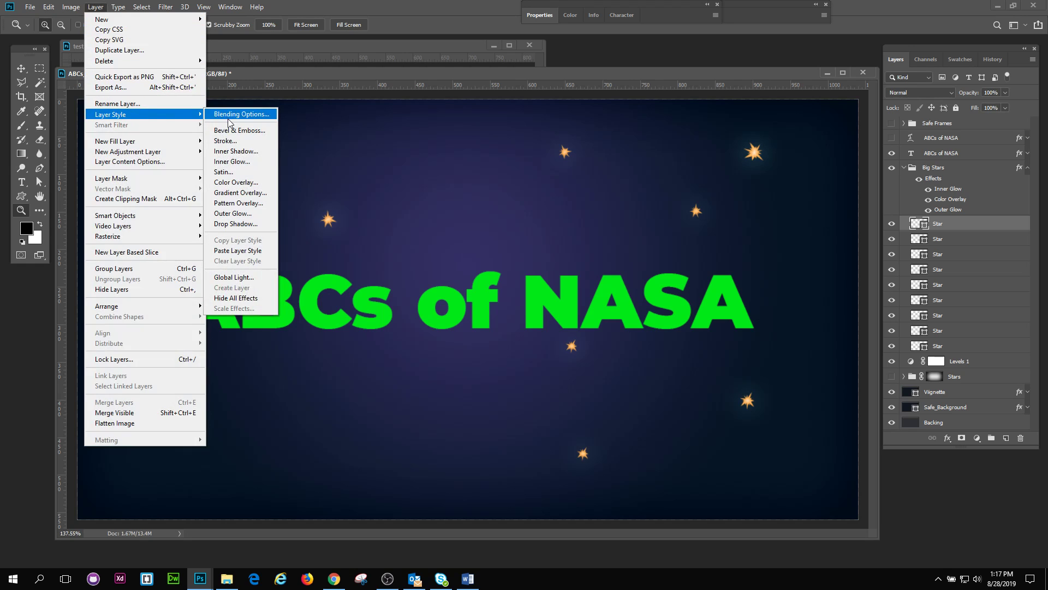
click(252, 224)
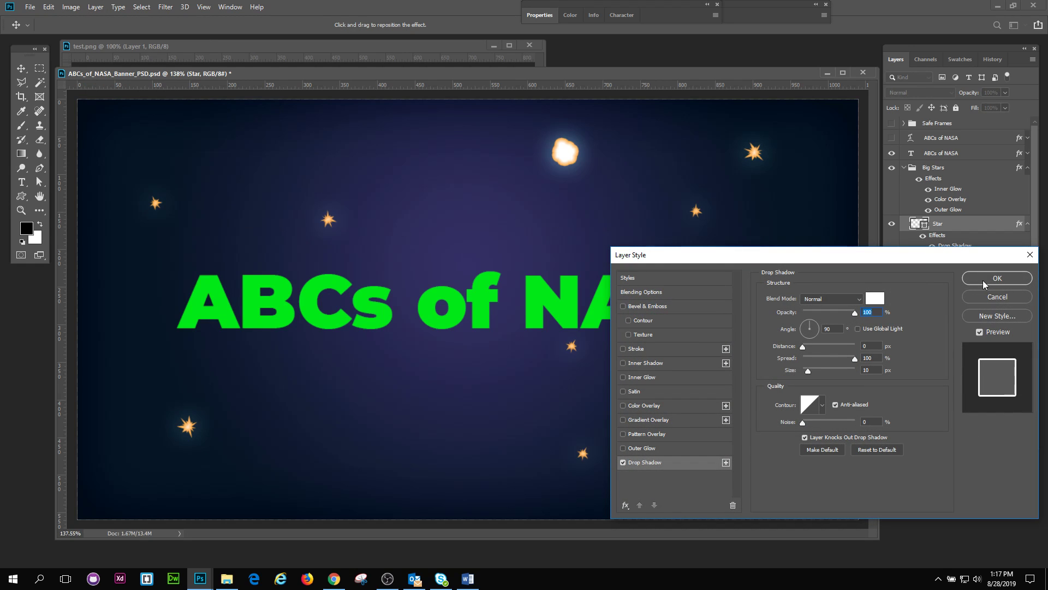
click(986, 282)
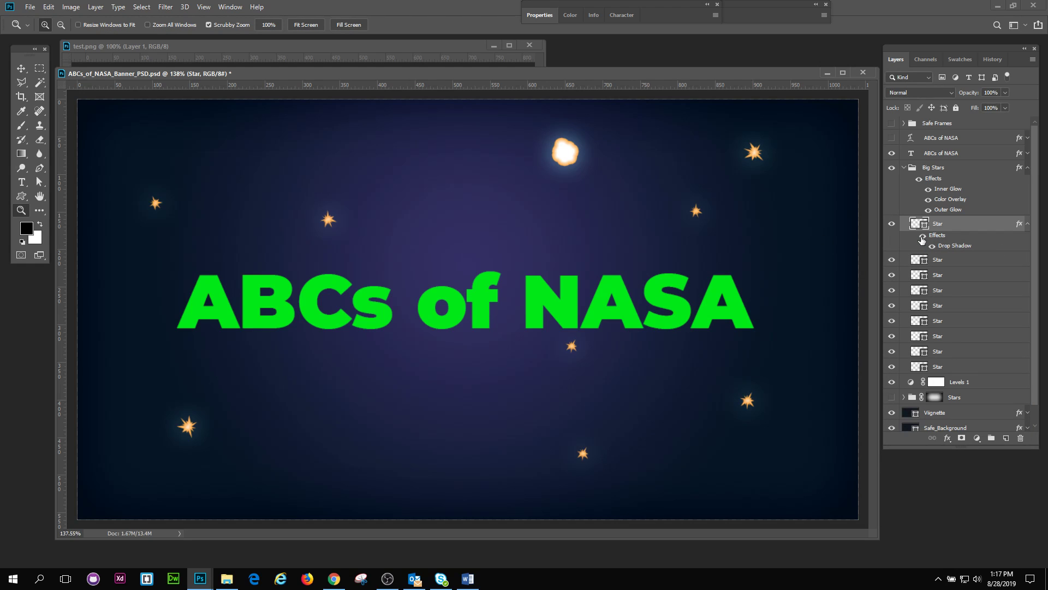
Step: Compare the first Star layer with its drop shadow off and on, and delete its effects
click(922, 237)
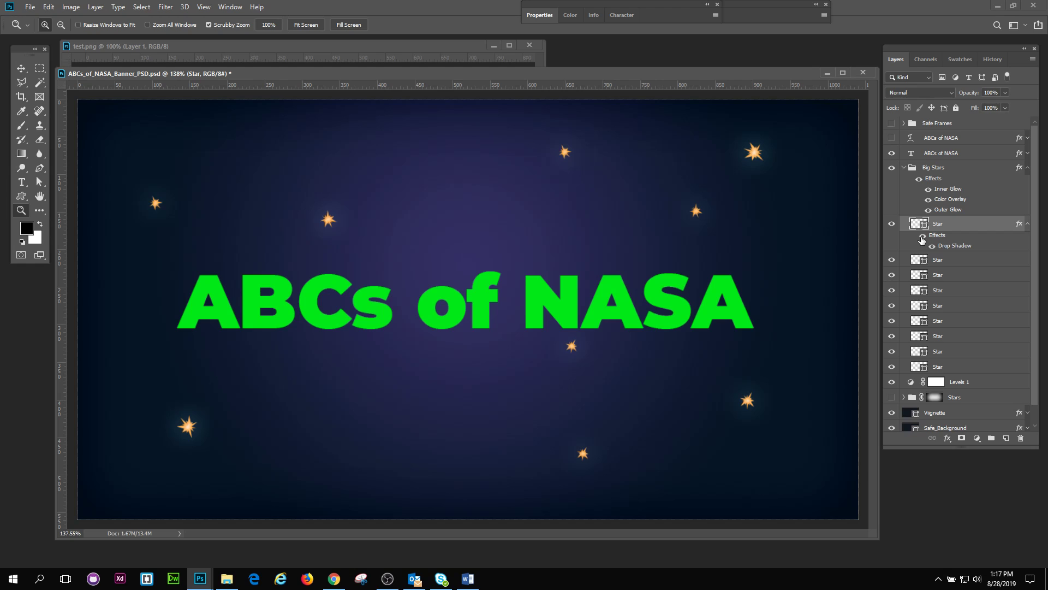
click(922, 238)
drag(938, 237, 1021, 438)
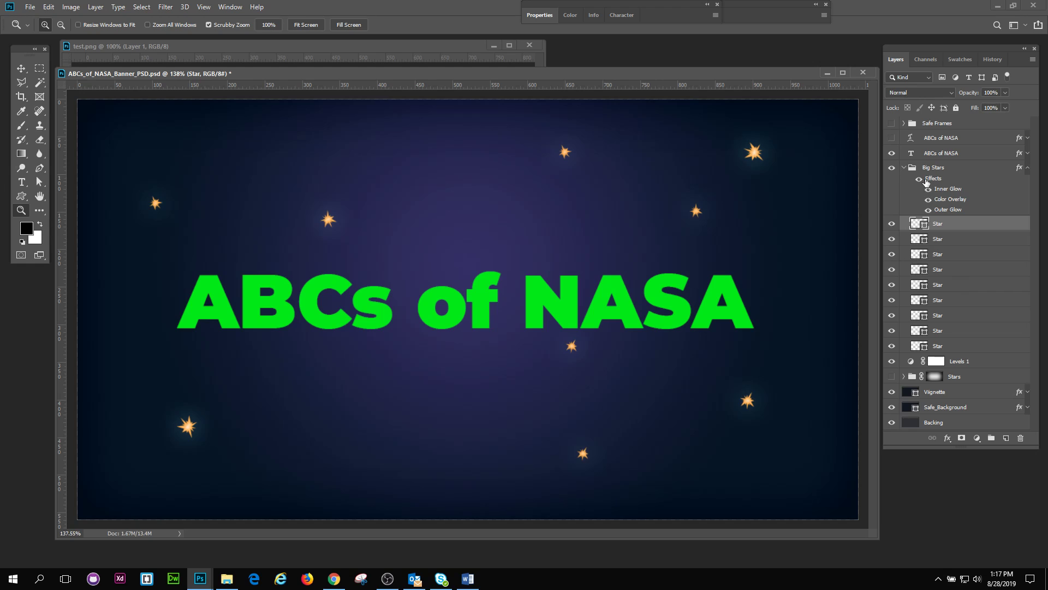
Step: Review the Big Stars group by selecting all its Star layers, then collapsing and re-expanding its contents and effects list
click(907, 168)
click(939, 227)
shift+click(958, 345)
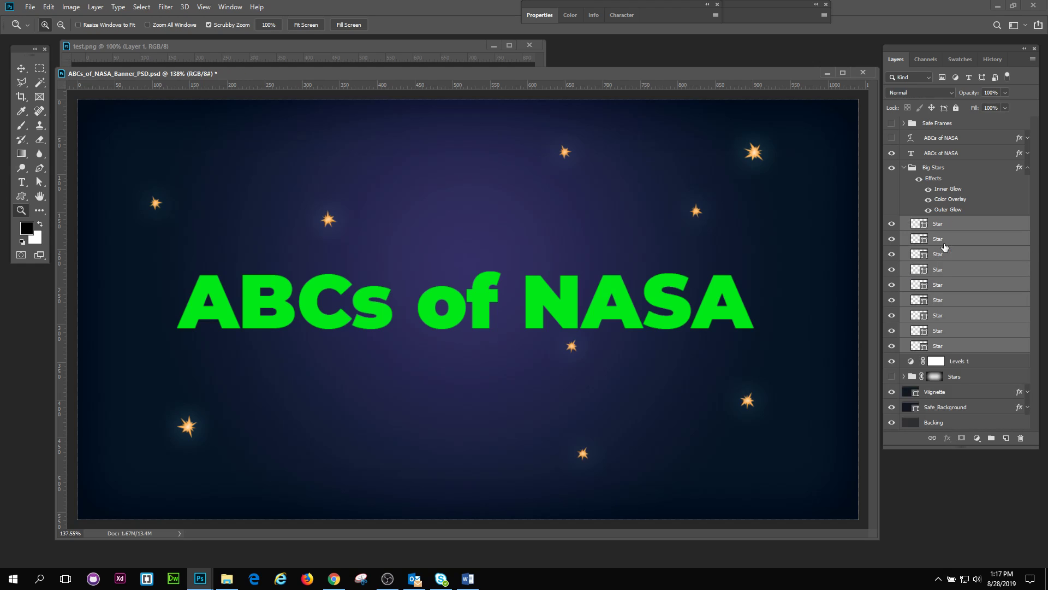
click(932, 171)
click(904, 167)
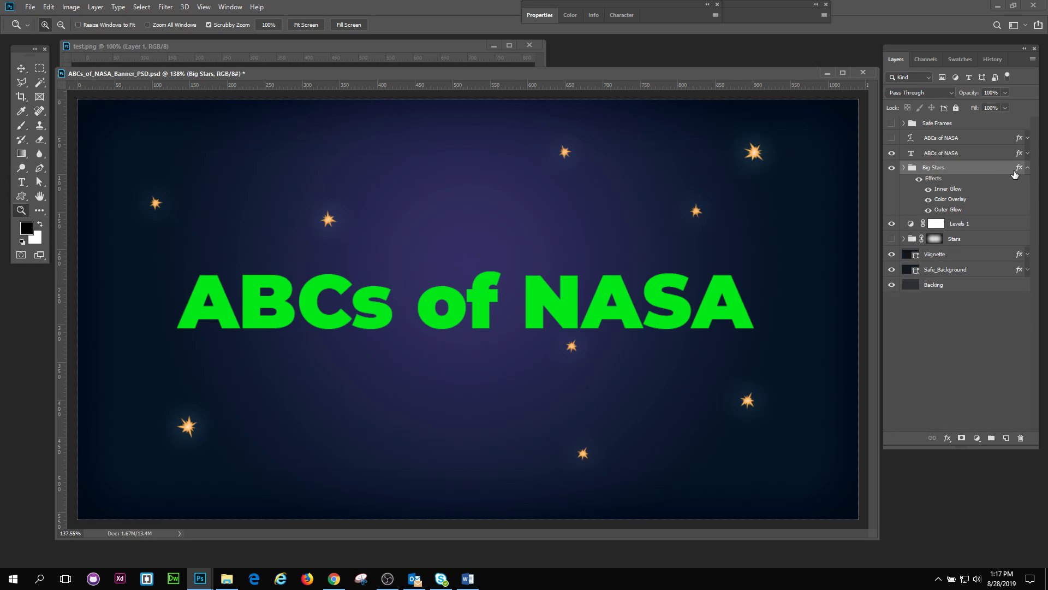
click(1024, 168)
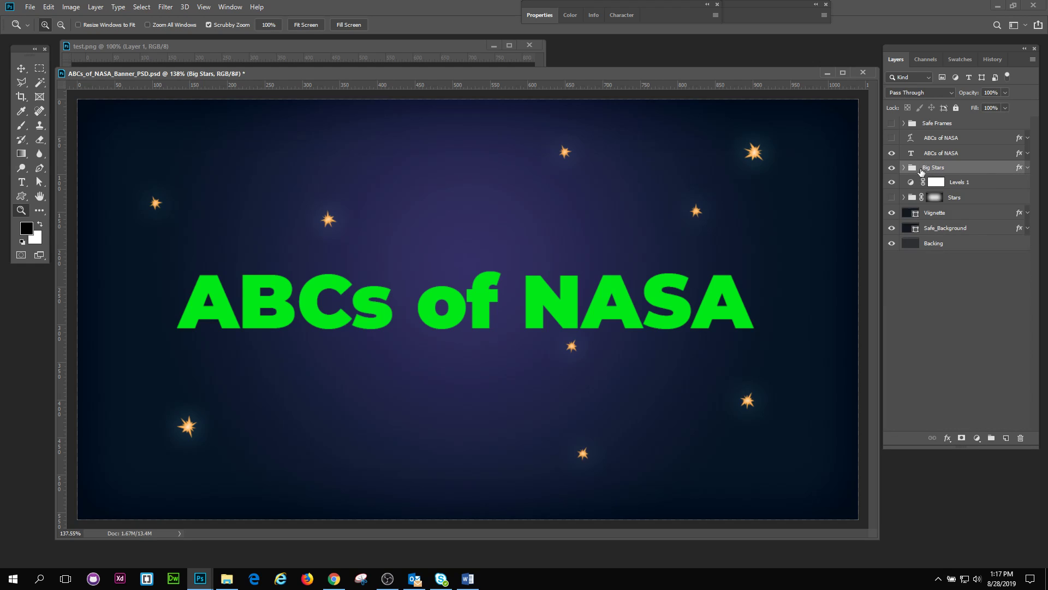
click(903, 168)
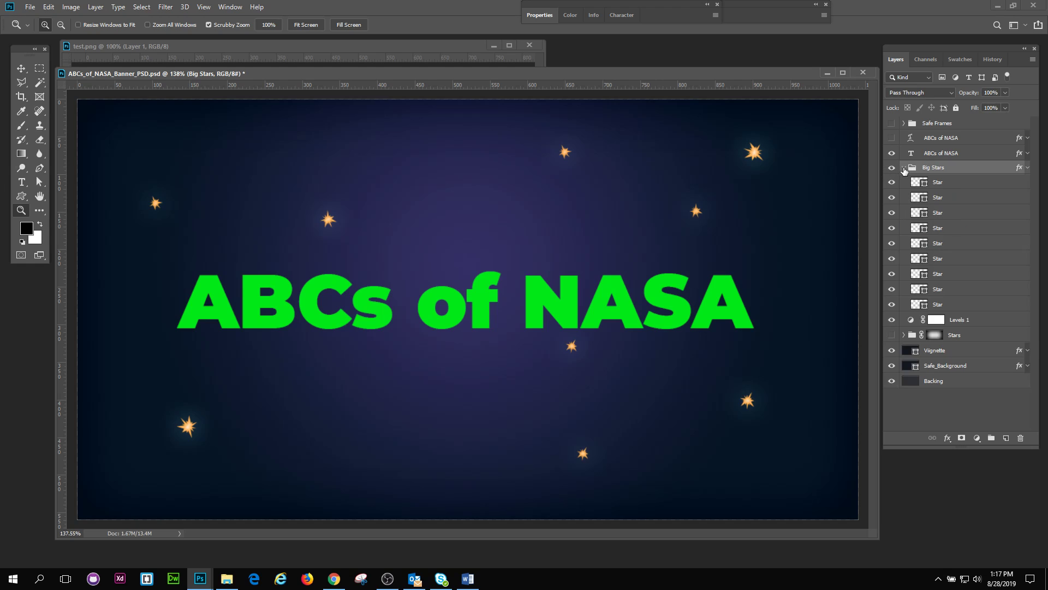
click(1026, 168)
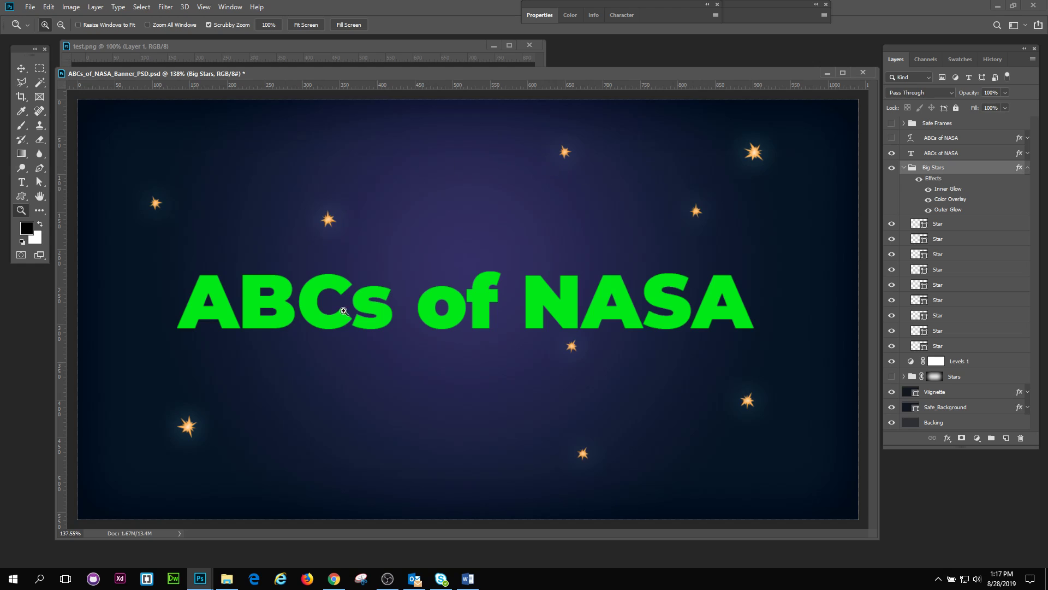
Step: Toggle all of the Big Stars group's layer effects off and on to see their influence on the stars
click(919, 179)
click(919, 179)
click(919, 179)
click(919, 179)
click(96, 7)
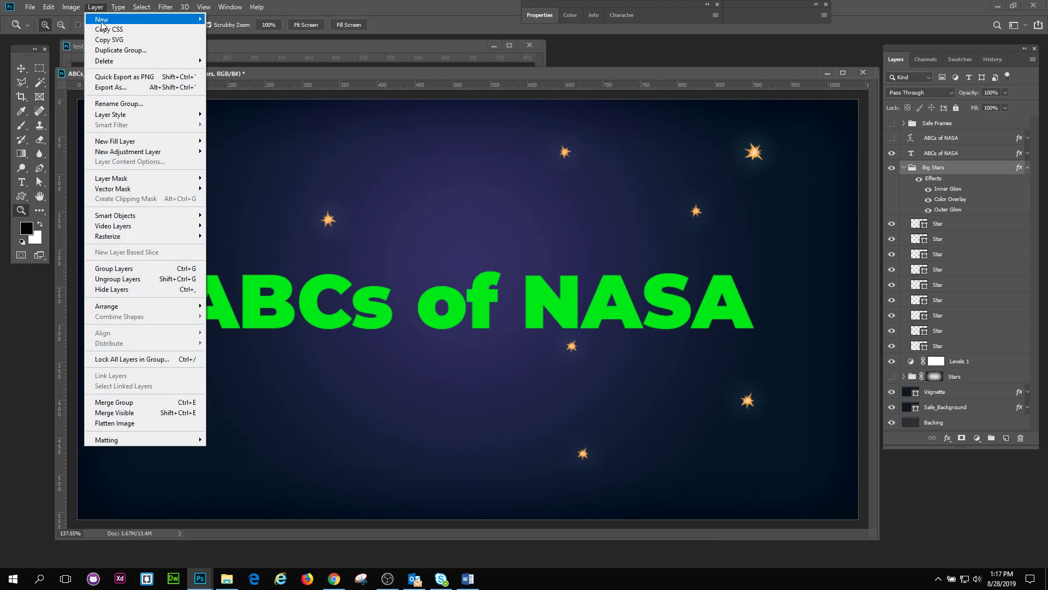
click(376, 77)
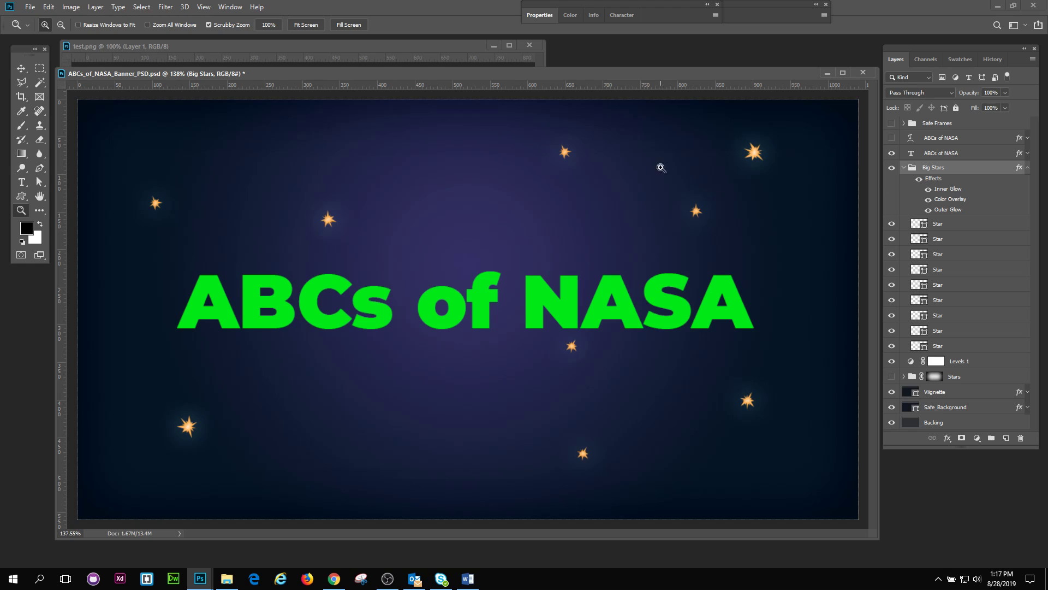
Step: Examine the big stars up close and across the full banner with the group's effects disabled, restoring the effects at the end
drag(755, 160, 920, 185)
click(928, 189)
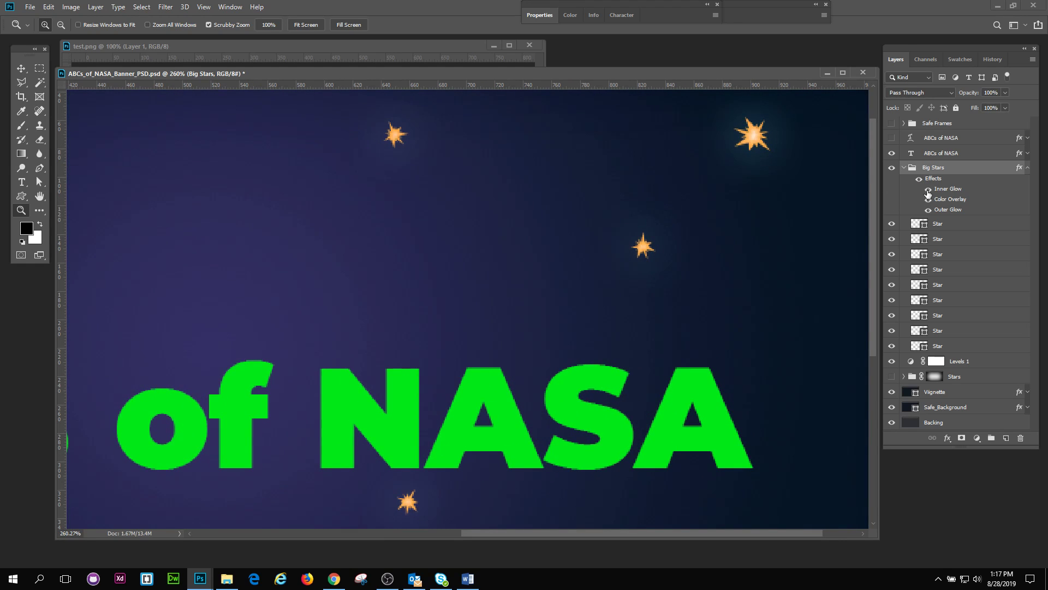
click(919, 179)
drag(711, 239, 688, 234)
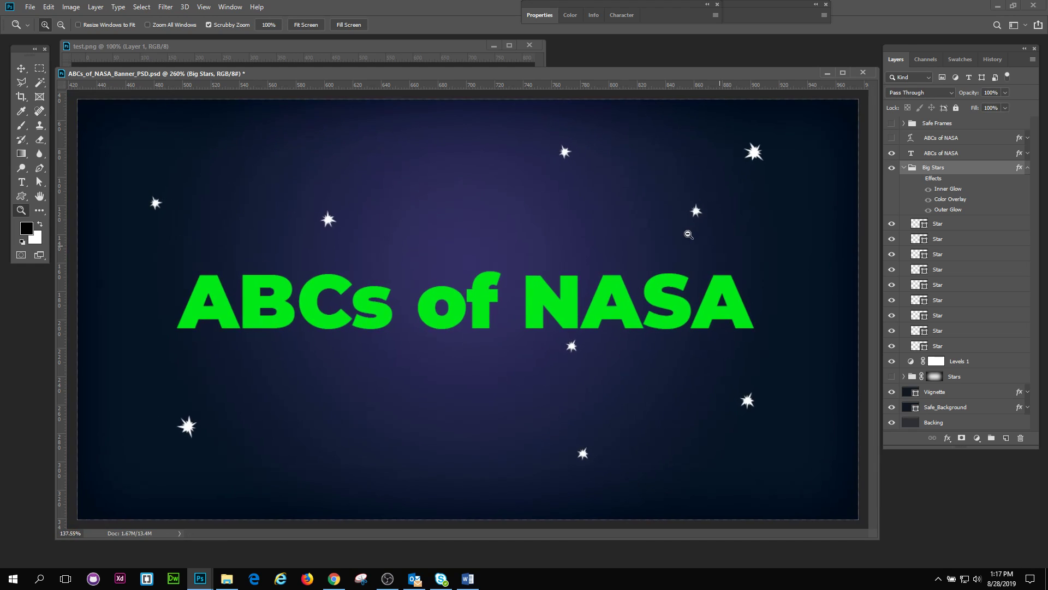
click(919, 183)
click(919, 183)
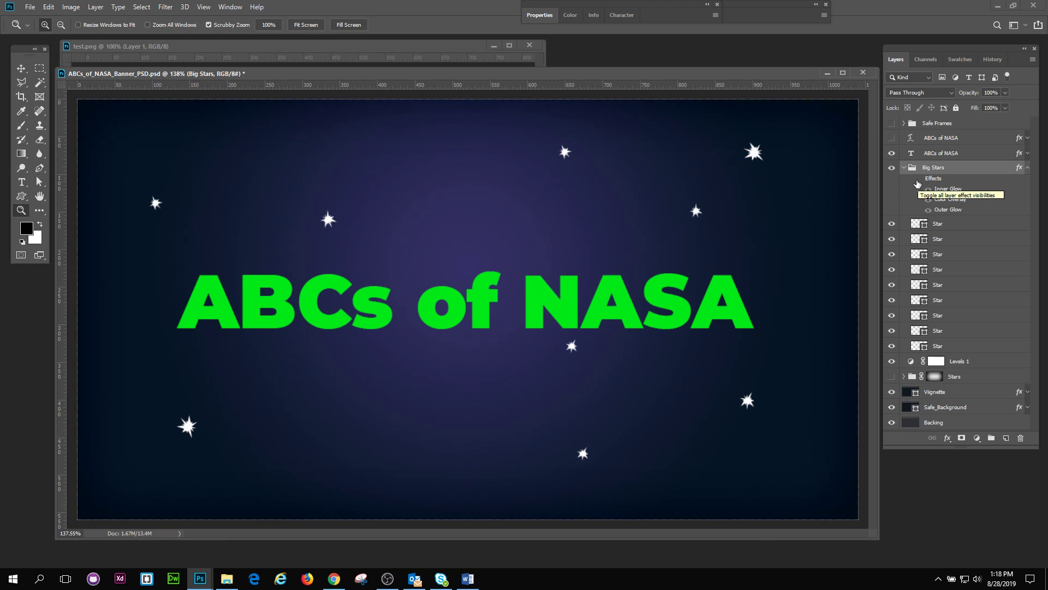
click(918, 181)
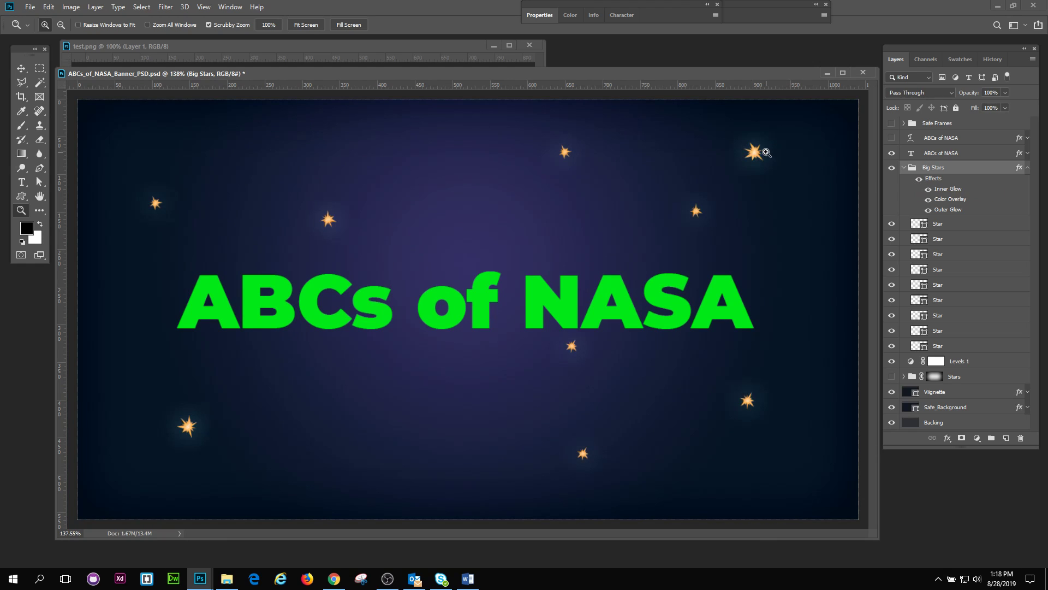
Step: Try the Big Stars group's Outer Glow at 100% opacity with different size, spread and blend settings, and discard the changes
drag(718, 200, 696, 220)
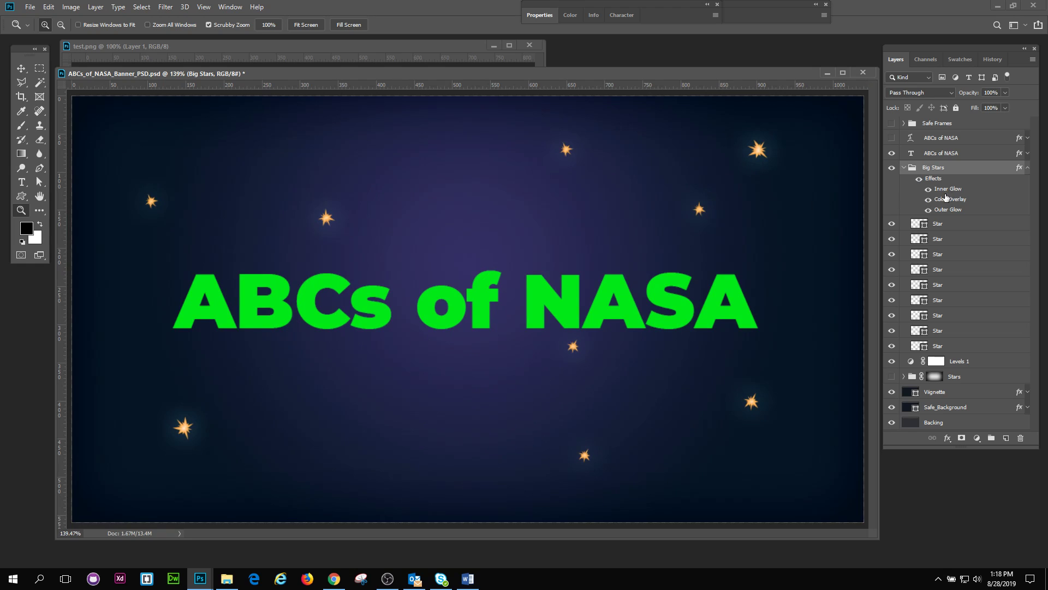
double_click(942, 211)
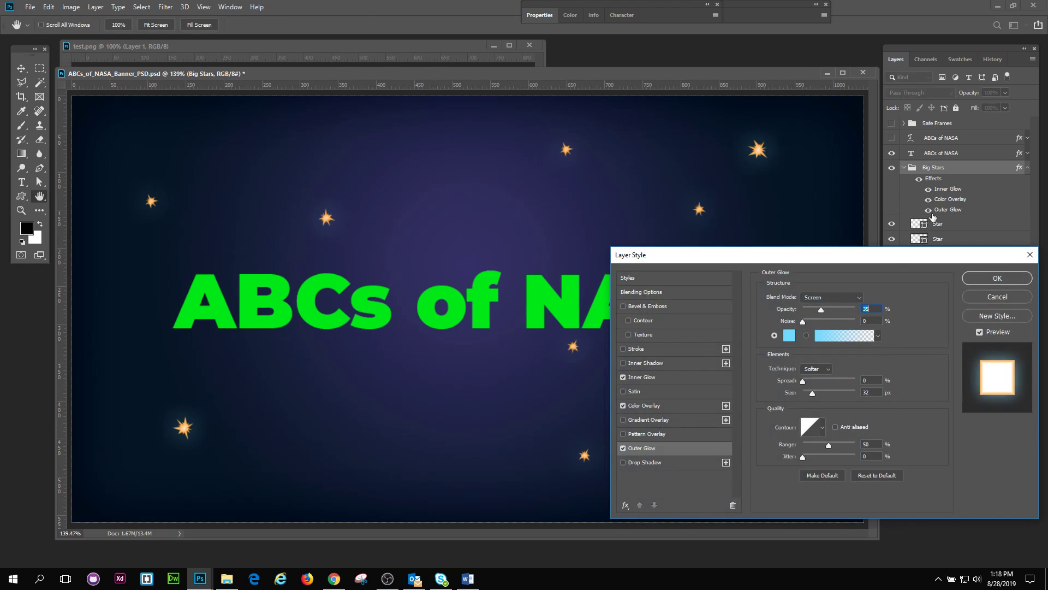
drag(896, 260, 880, 189)
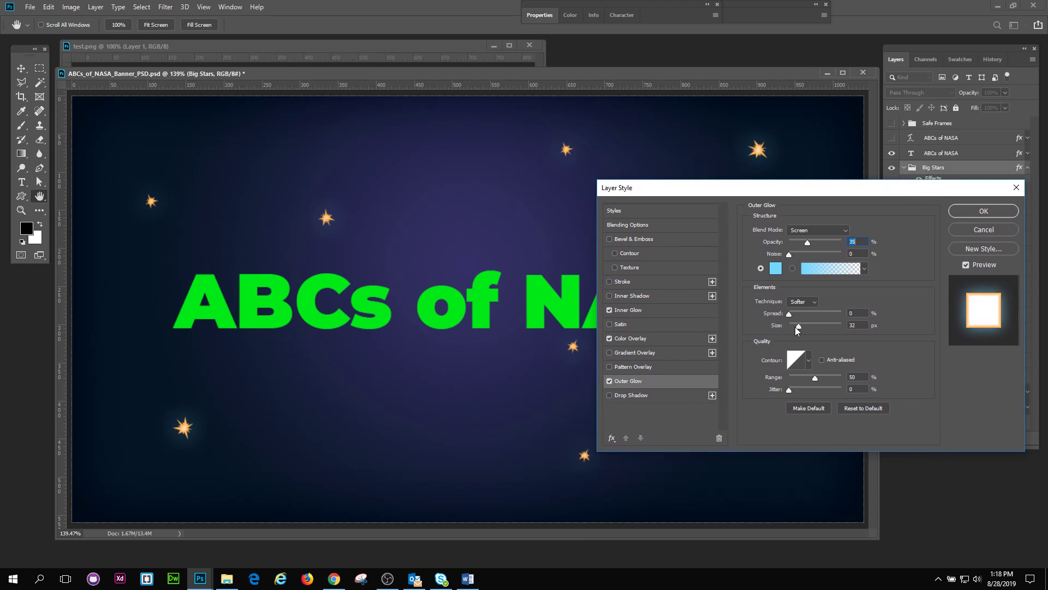
drag(834, 241, 844, 241)
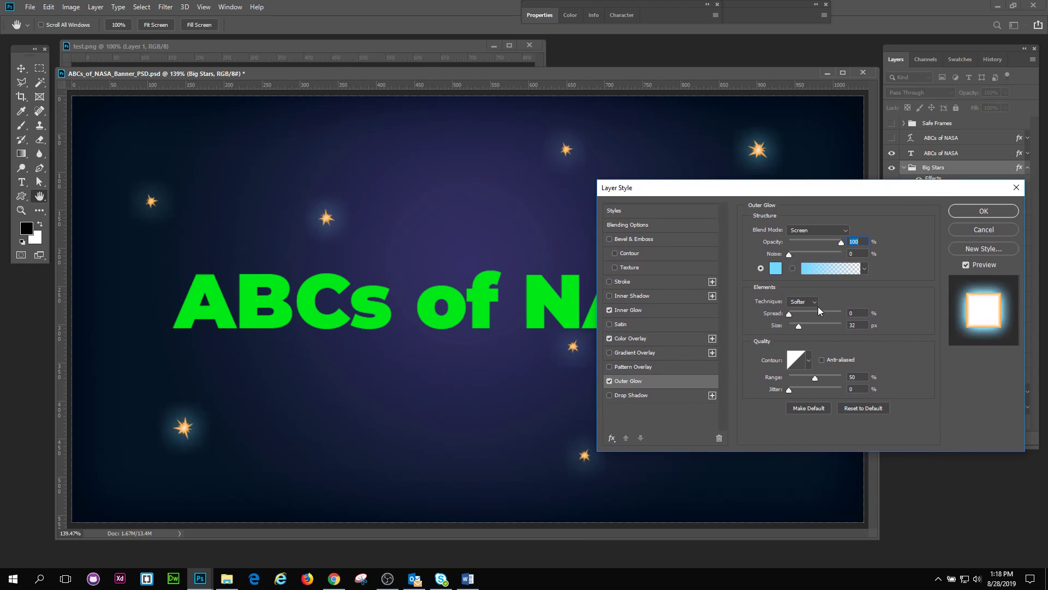
drag(797, 326, 801, 323)
click(826, 230)
click(822, 240)
mouse_move(792, 313)
mouse_down()
mouse_move(829, 329)
mouse_move(807, 326)
mouse_up()
click(983, 229)
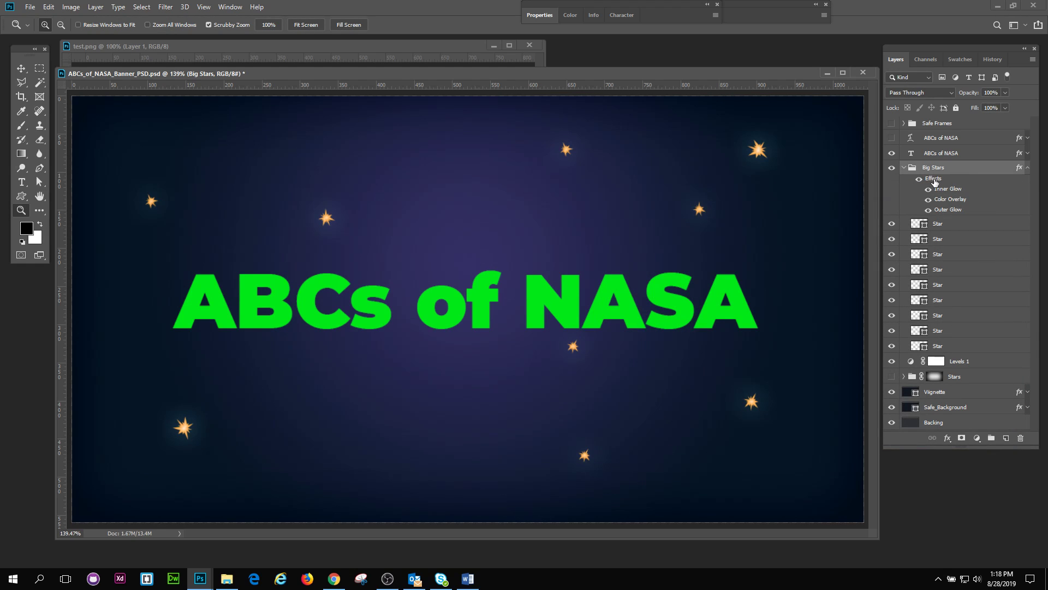
Step: Collapse the Big Stars group and its effects list, and make the Stars group visible with its contents expanded
click(904, 168)
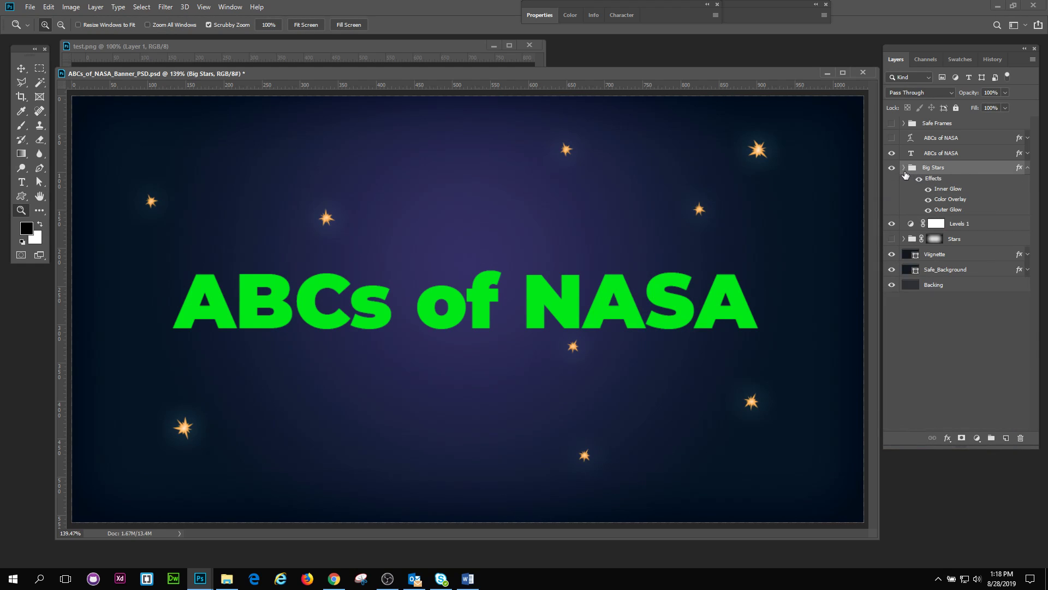
click(1028, 168)
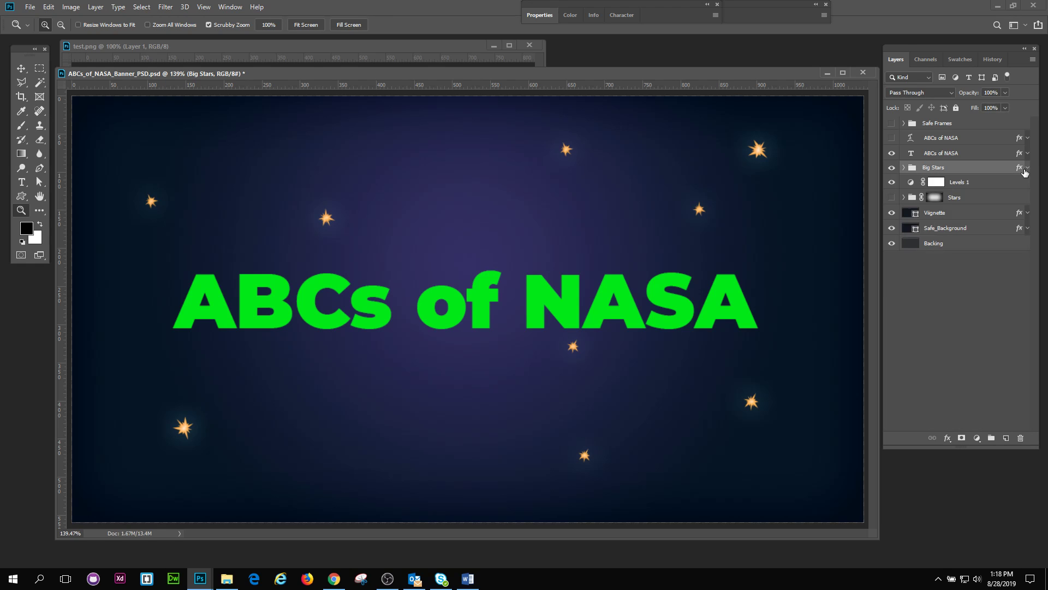
click(894, 197)
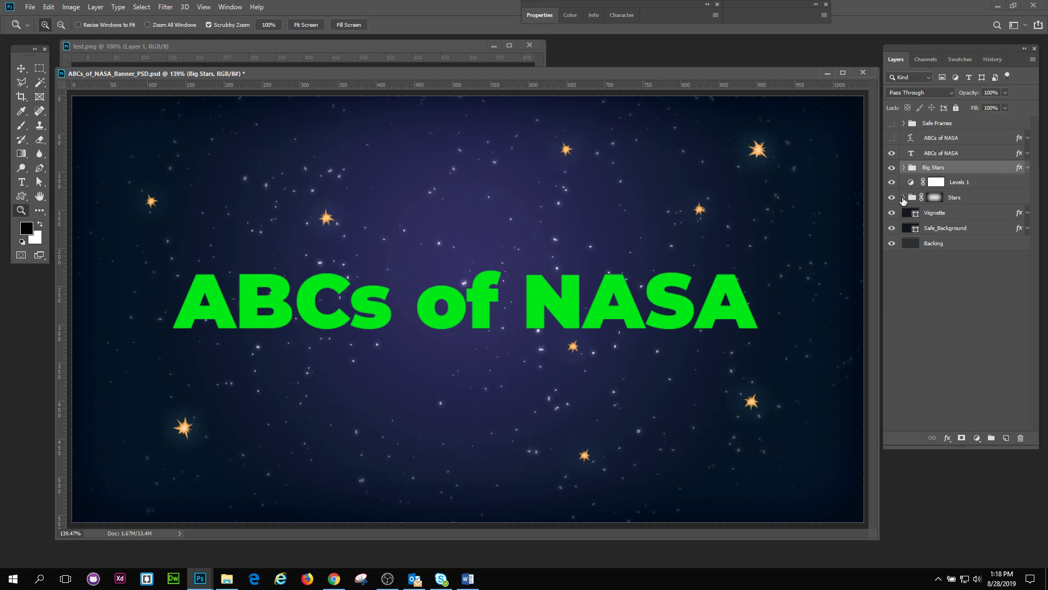
click(904, 197)
Step: Examine the small stars up close, list the Stars layer's smart filters, and look up the available Noise filters
key(ctrl+1)
drag(538, 240, 551, 273)
key(ctrl+0)
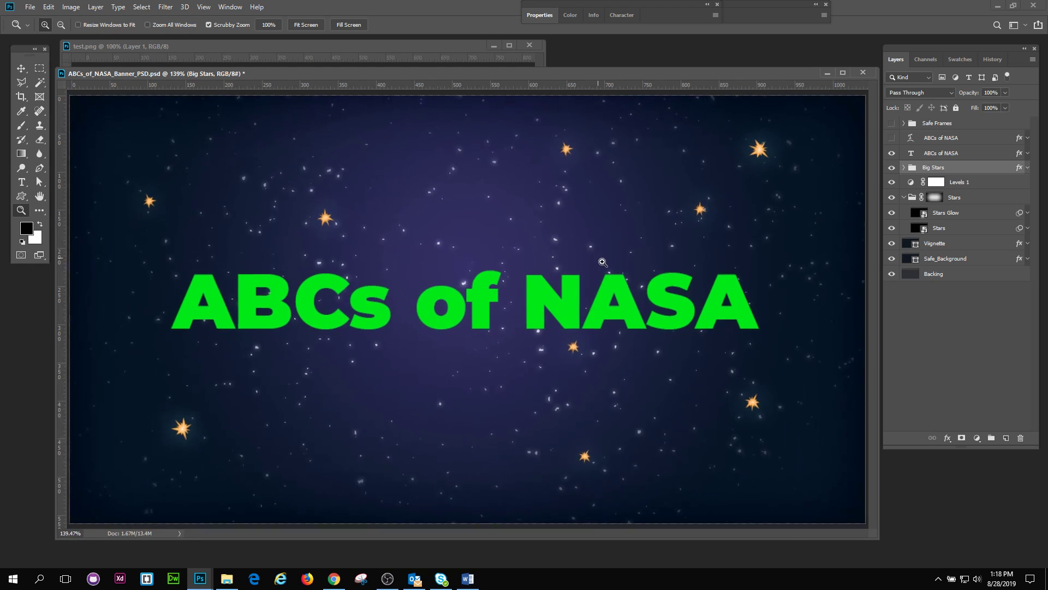
click(602, 262)
click(1028, 230)
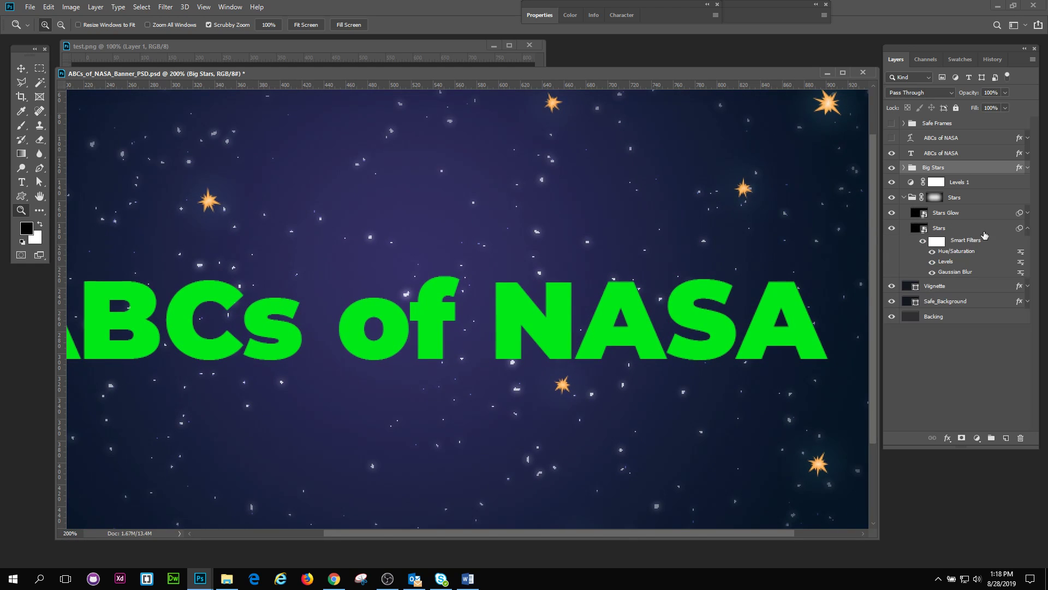
click(943, 232)
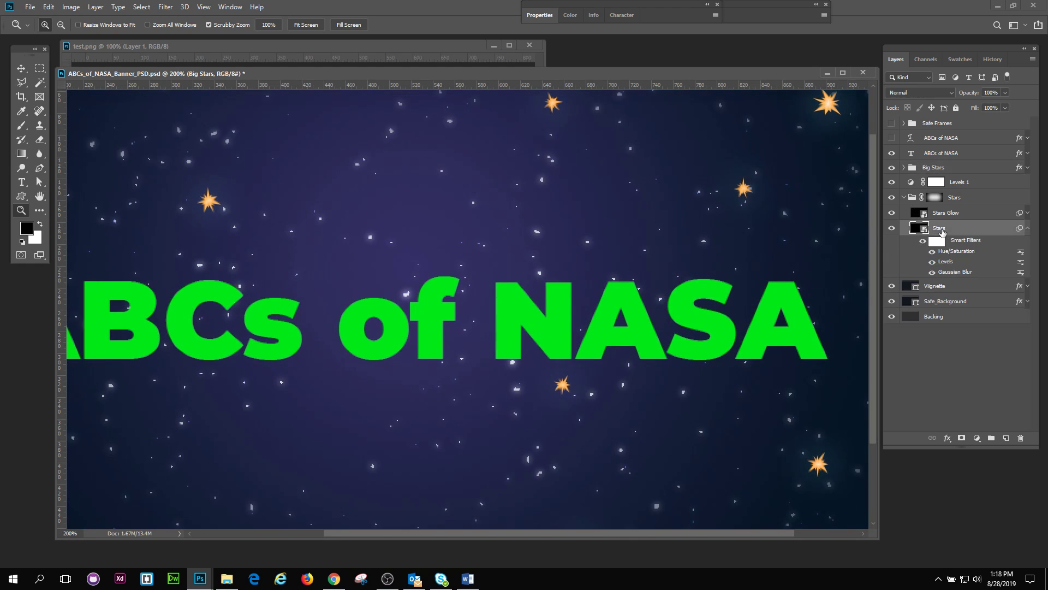
click(166, 7)
mouse_move(256, 164)
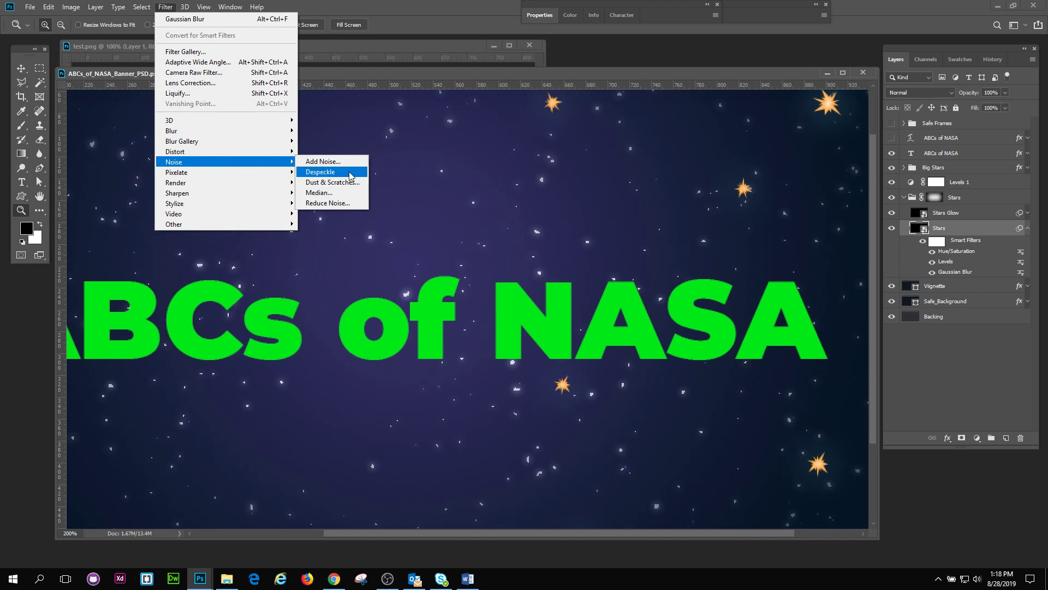
click(395, 74)
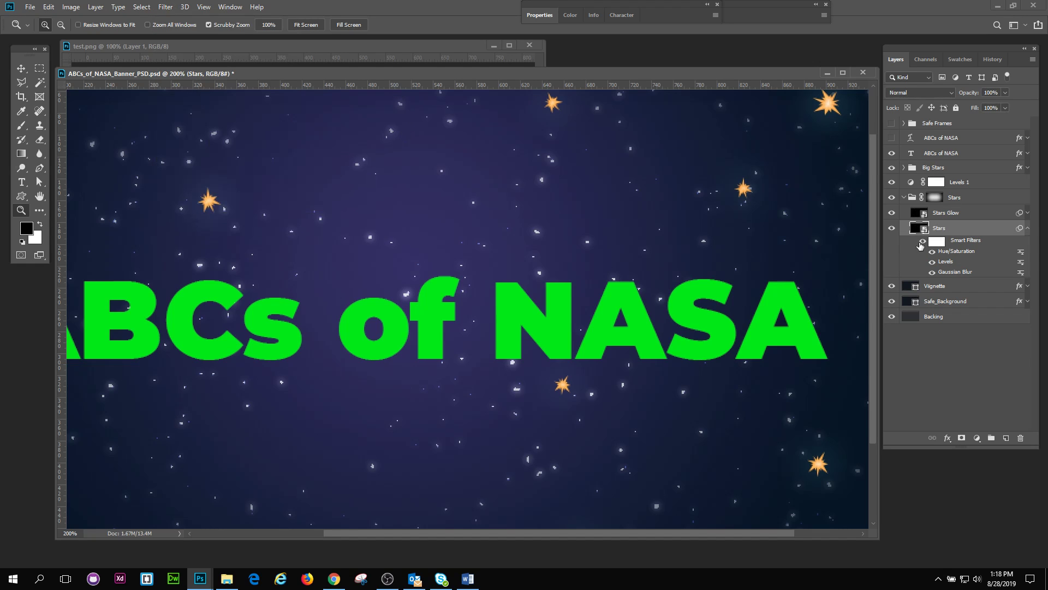
Step: Compare the Stars layer with all its smart filters off and on, and with only the Gaussian Blur off and on
click(922, 241)
drag(539, 283, 817, 290)
click(922, 242)
drag(486, 361, 467, 347)
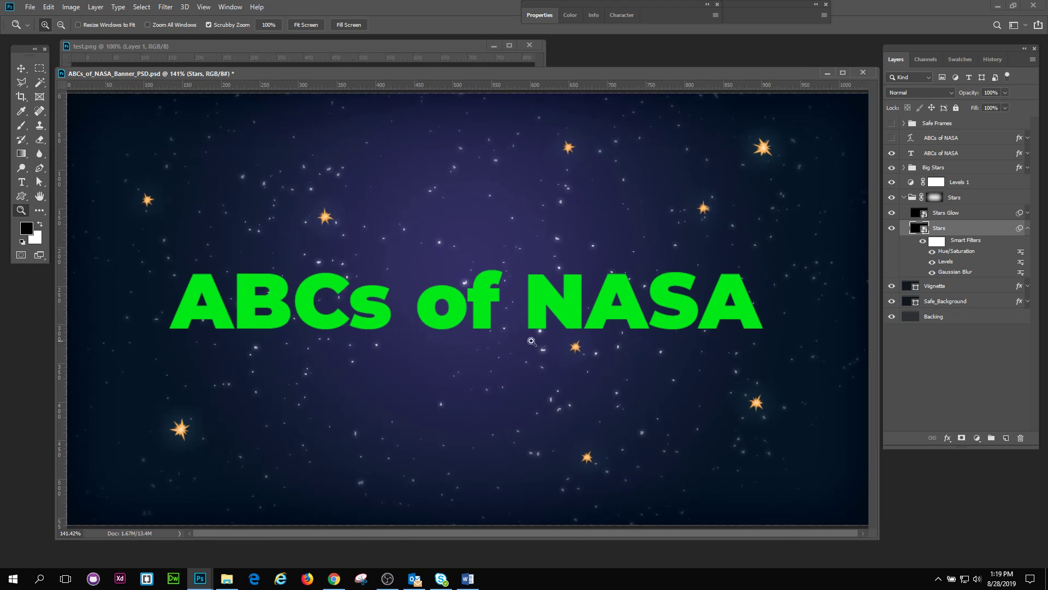
click(932, 272)
click(932, 272)
Step: Set the black input level of the Stars layer's Levels smart filter to 25
double_click(945, 263)
click(534, 230)
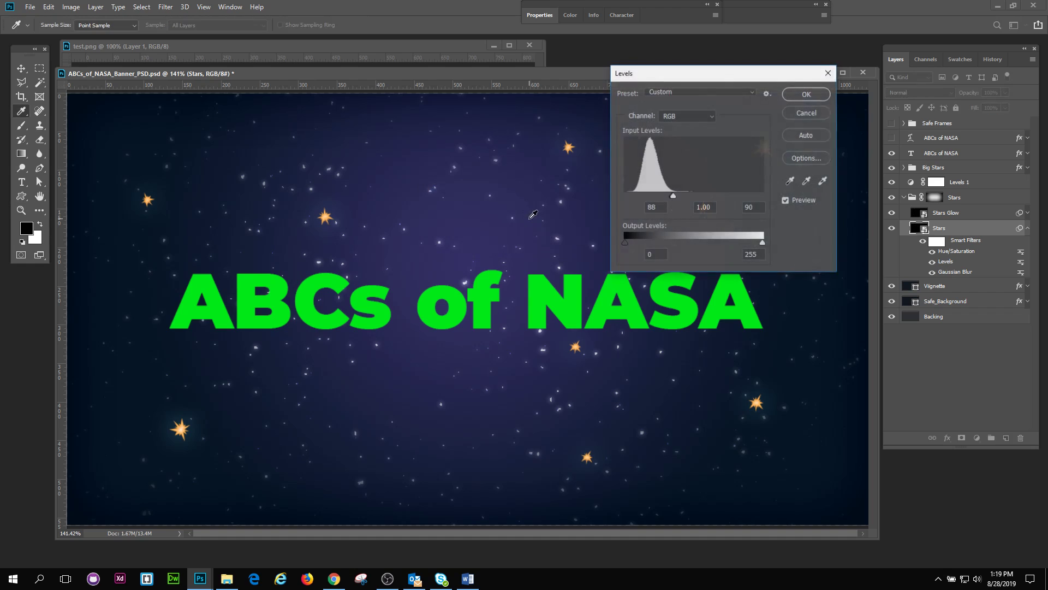
drag(690, 78, 719, 99)
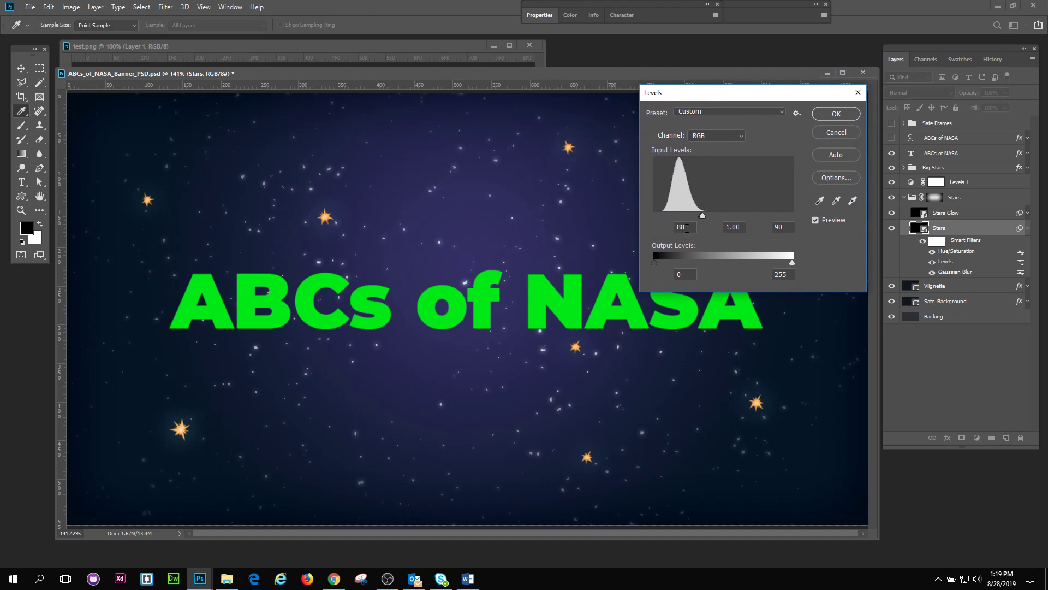
text(25)
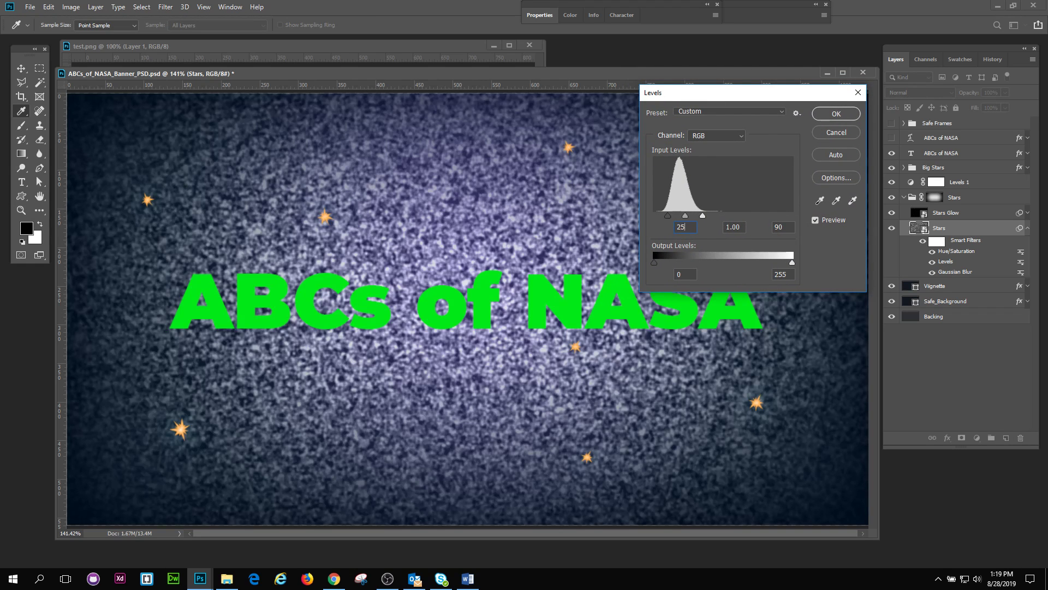
key(Return)
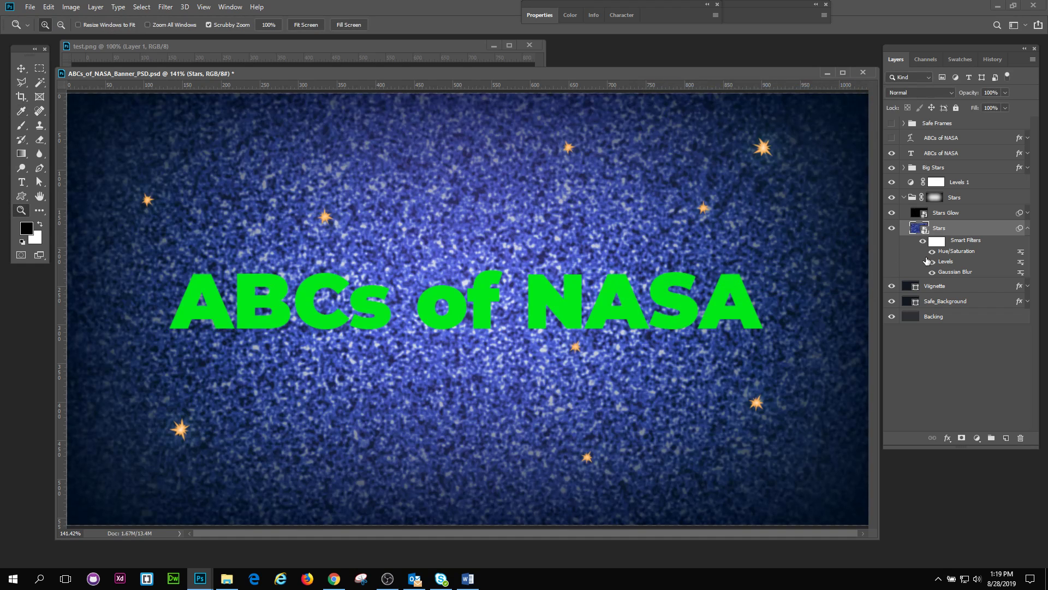
Step: Readjust the Stars layer's Levels smart filter, raising the black input level to 88 and fine-tuning it for sparse stars
double_click(944, 262)
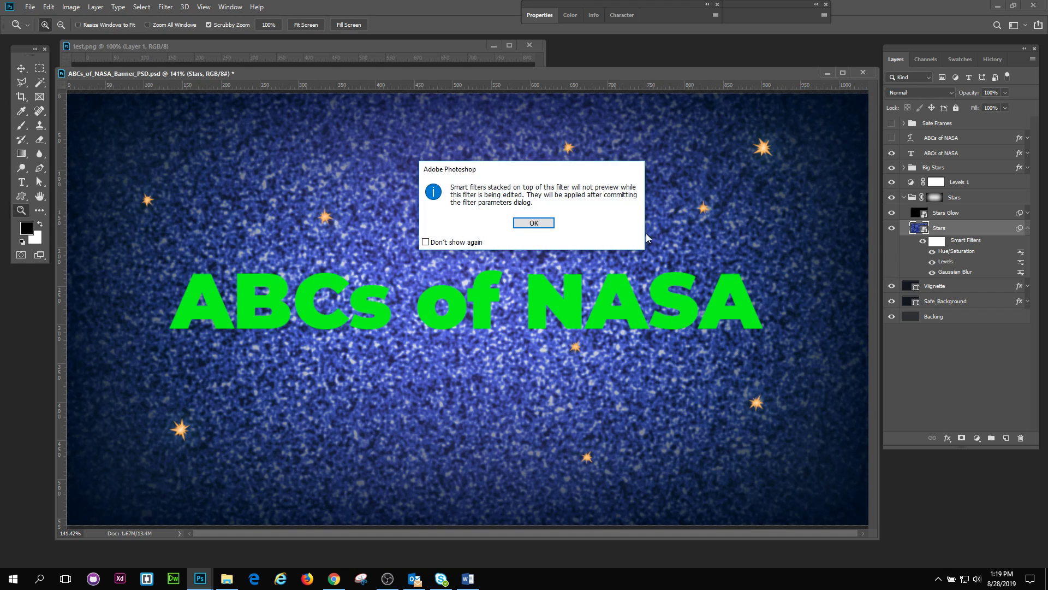
click(535, 230)
drag(667, 216, 703, 218)
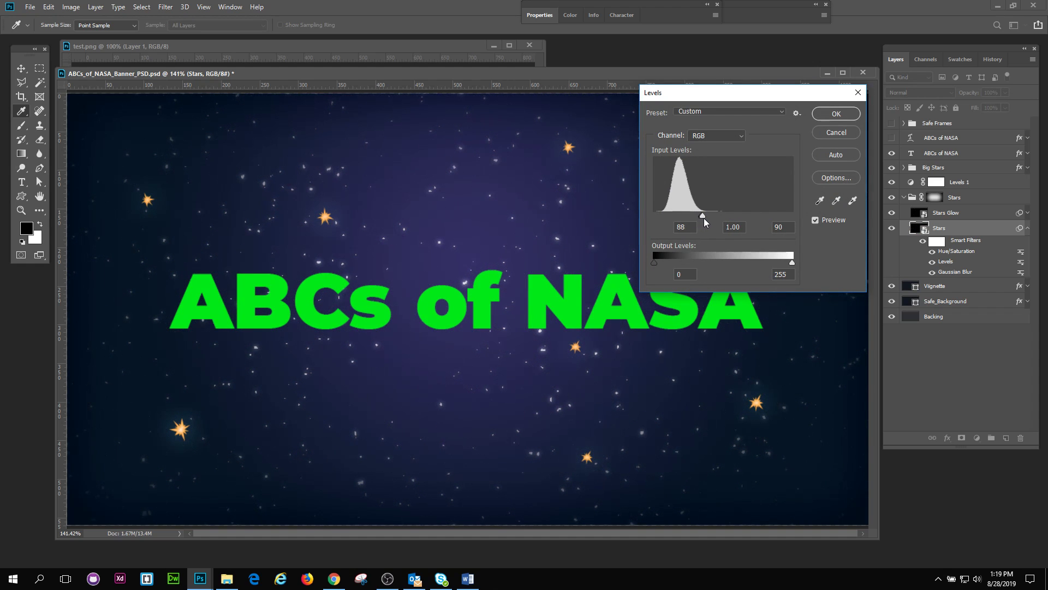
drag(704, 215, 695, 217)
click(836, 113)
Step: Review the starfield across the full banner and the Stars layer's smart filter list, leaving the list collapsed
key(z)
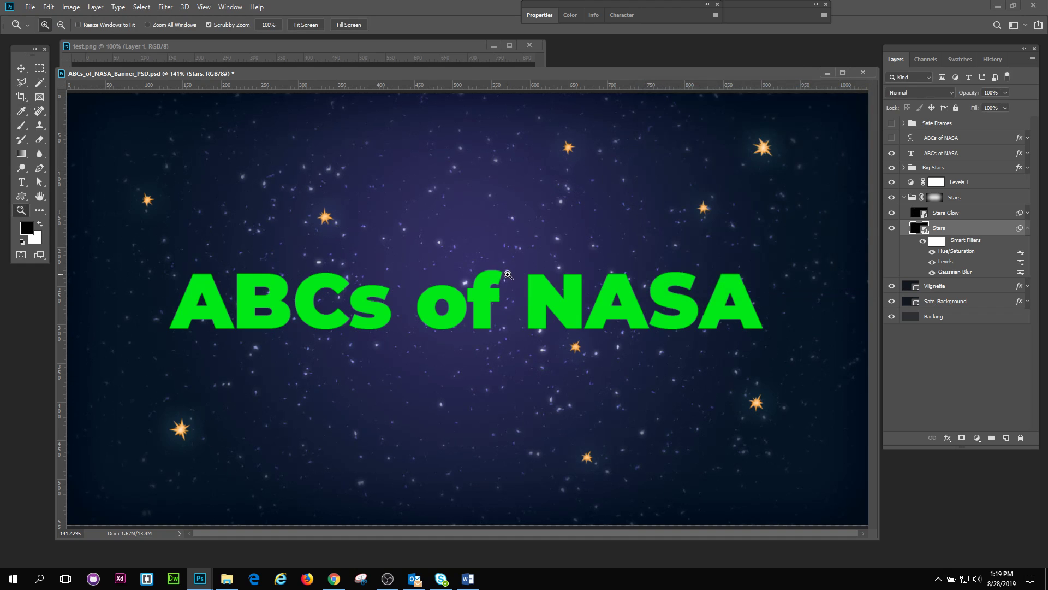
drag(507, 273, 494, 266)
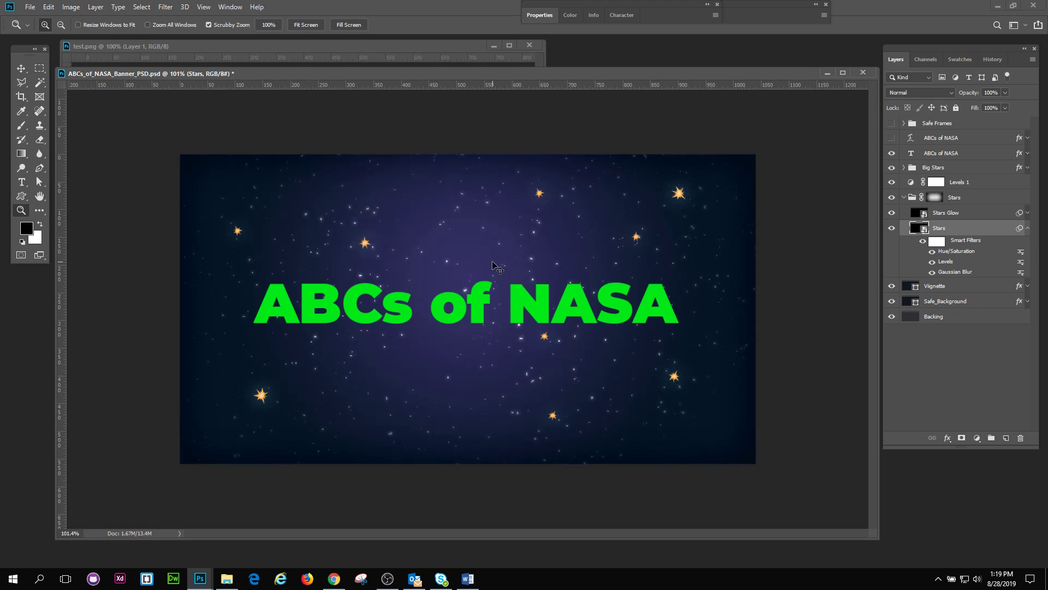
drag(494, 267, 511, 268)
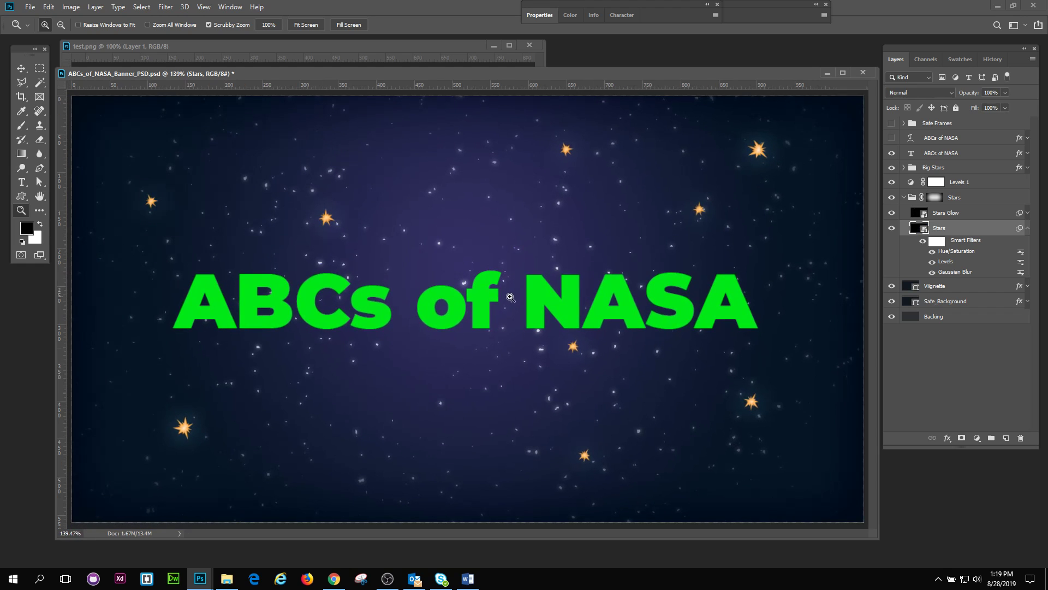
click(1028, 228)
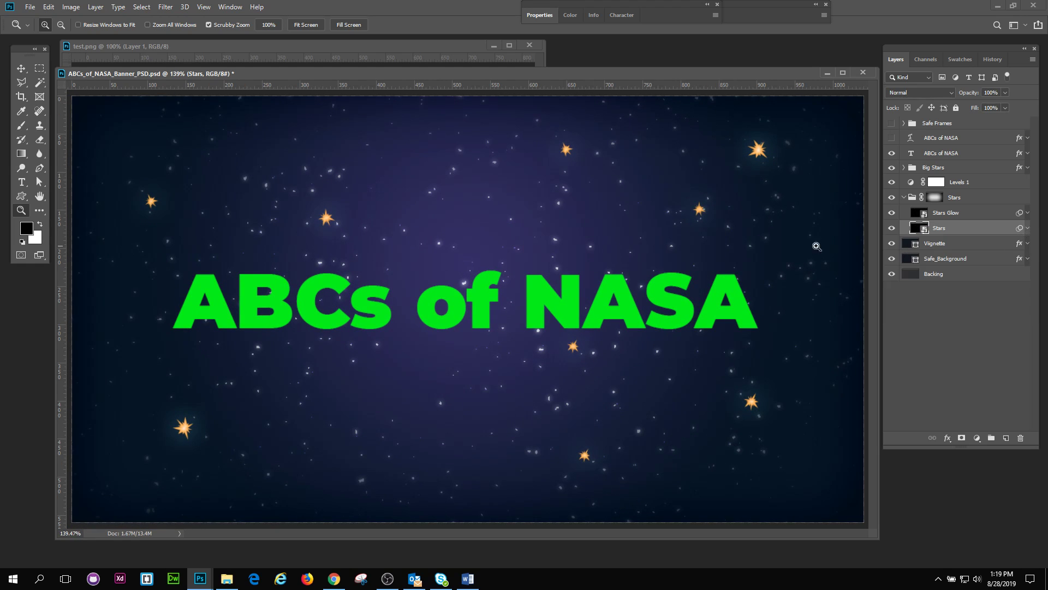
drag(511, 327, 514, 331)
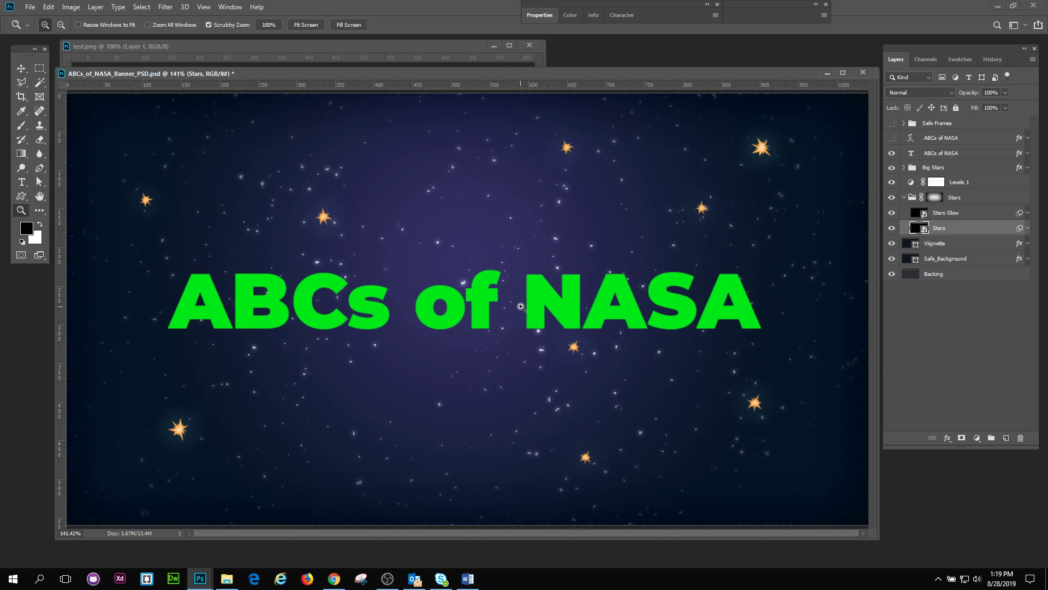
click(1028, 229)
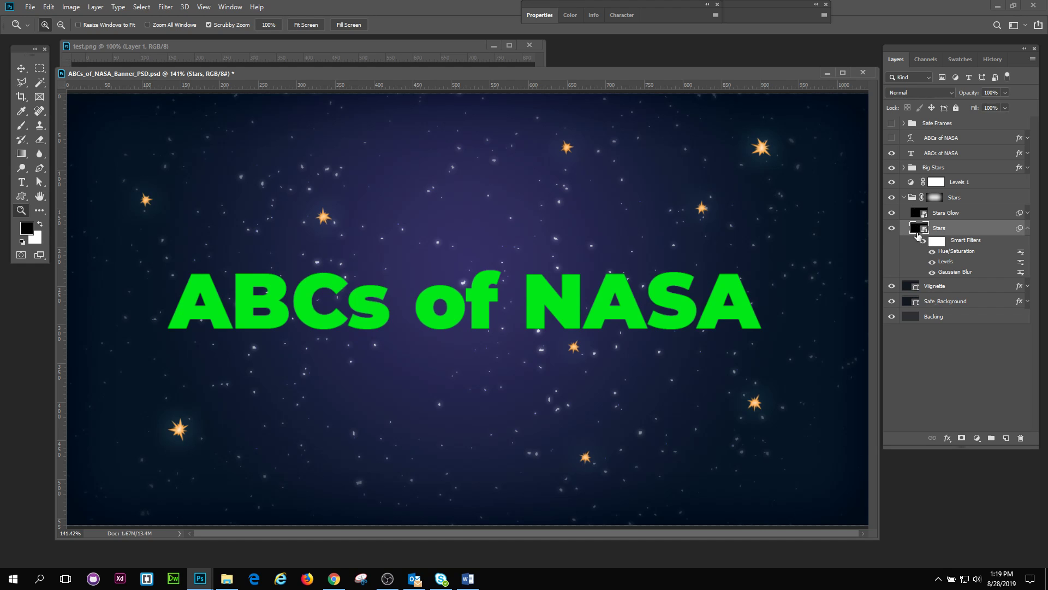
click(1028, 228)
drag(597, 275, 489, 279)
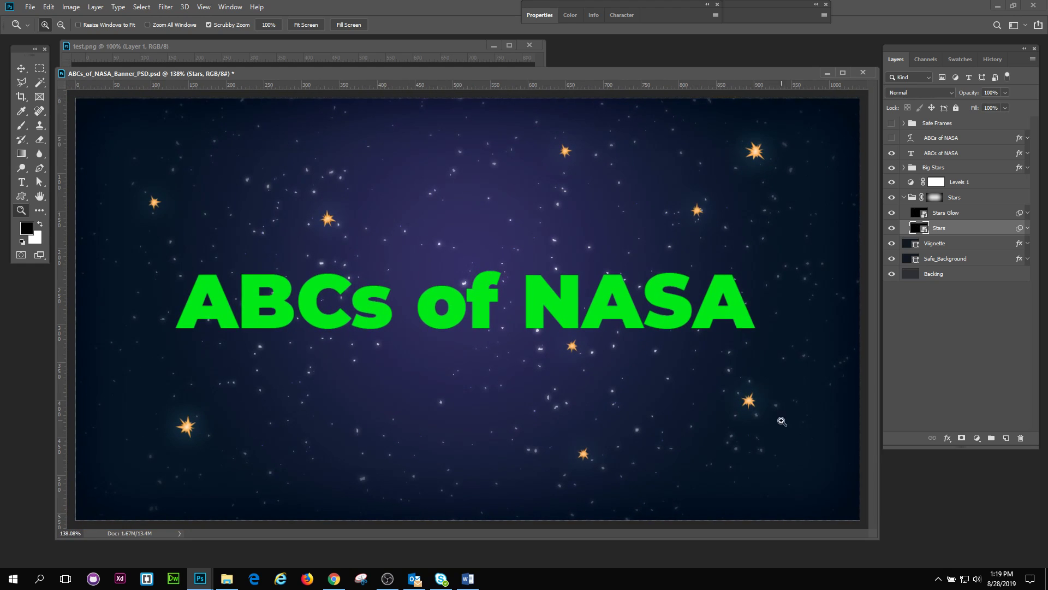
drag(876, 534, 875, 533)
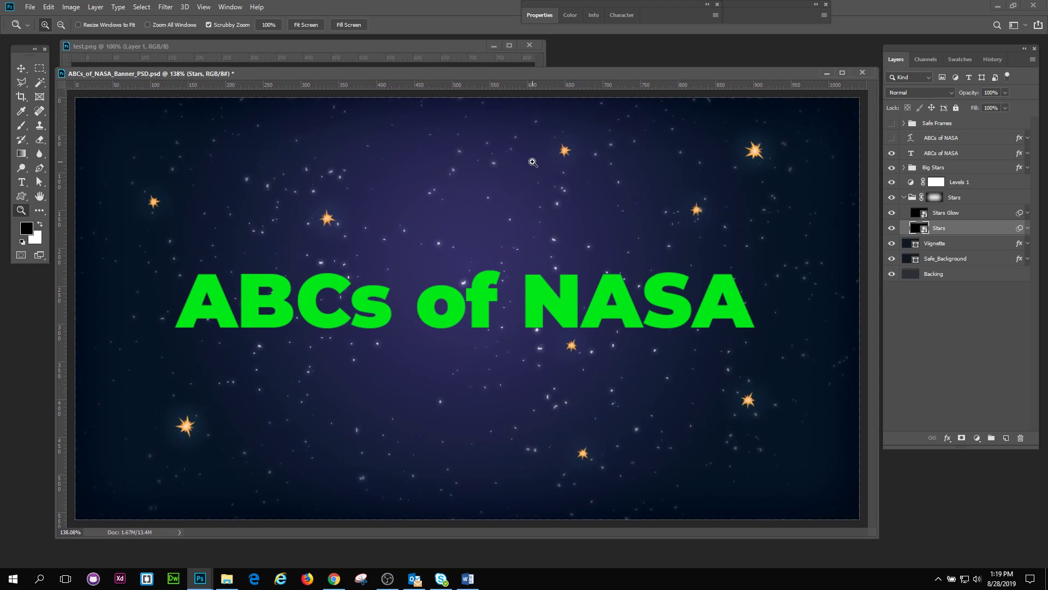